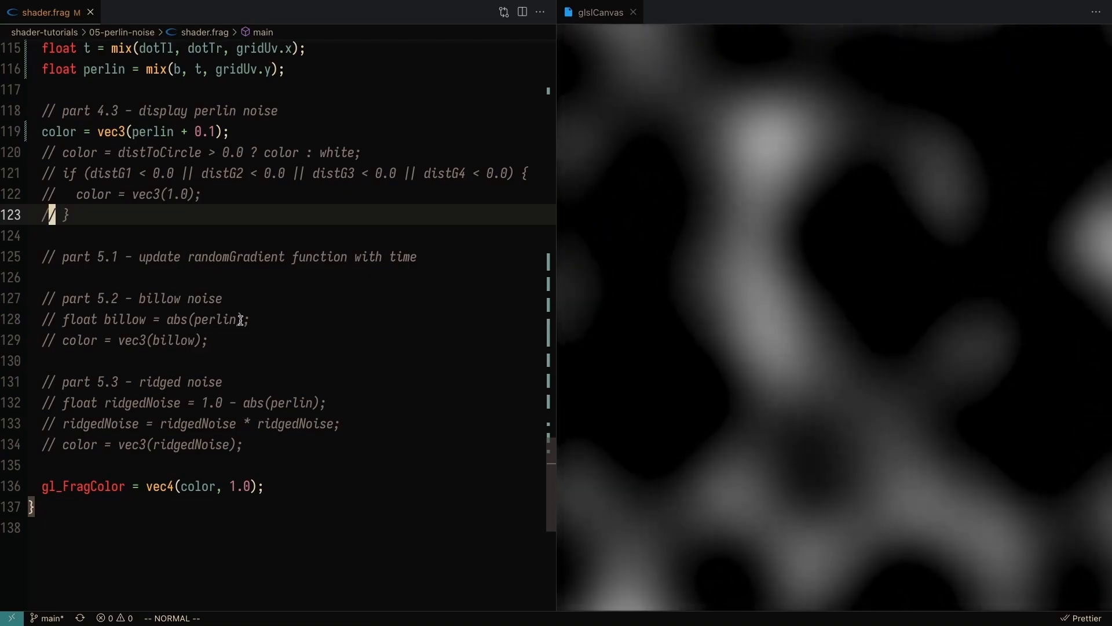
- Enable the two commented-out billow noise lines under part 5.2 and save the shader
click(241, 320)
key(ctrl+slash)
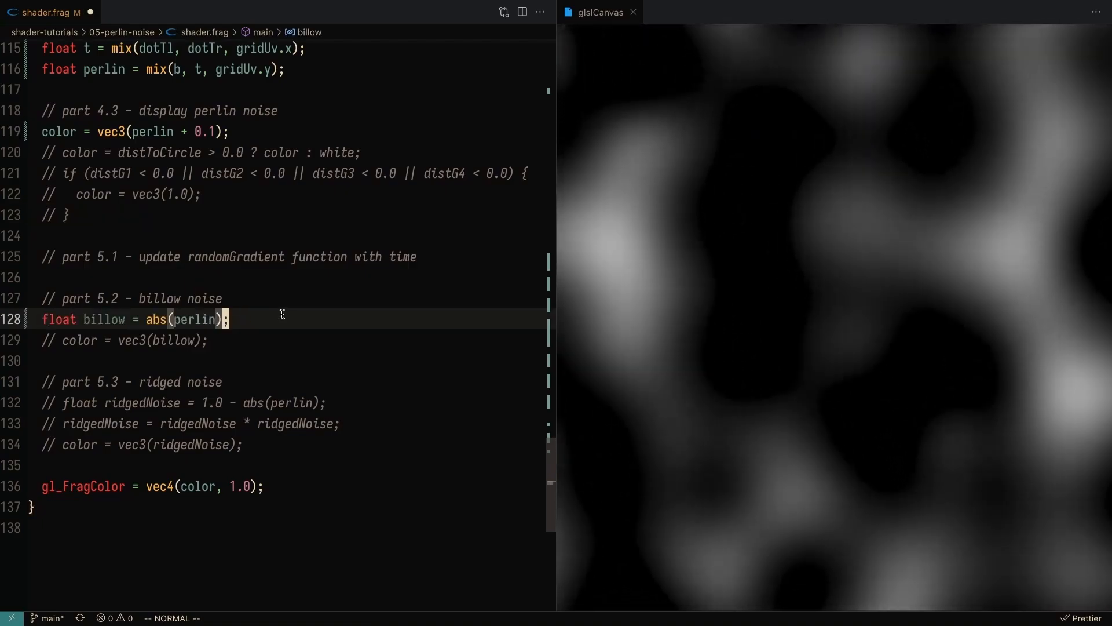
key(j)
key(ctrl+slash)
key(k)
key(ctrl+s)
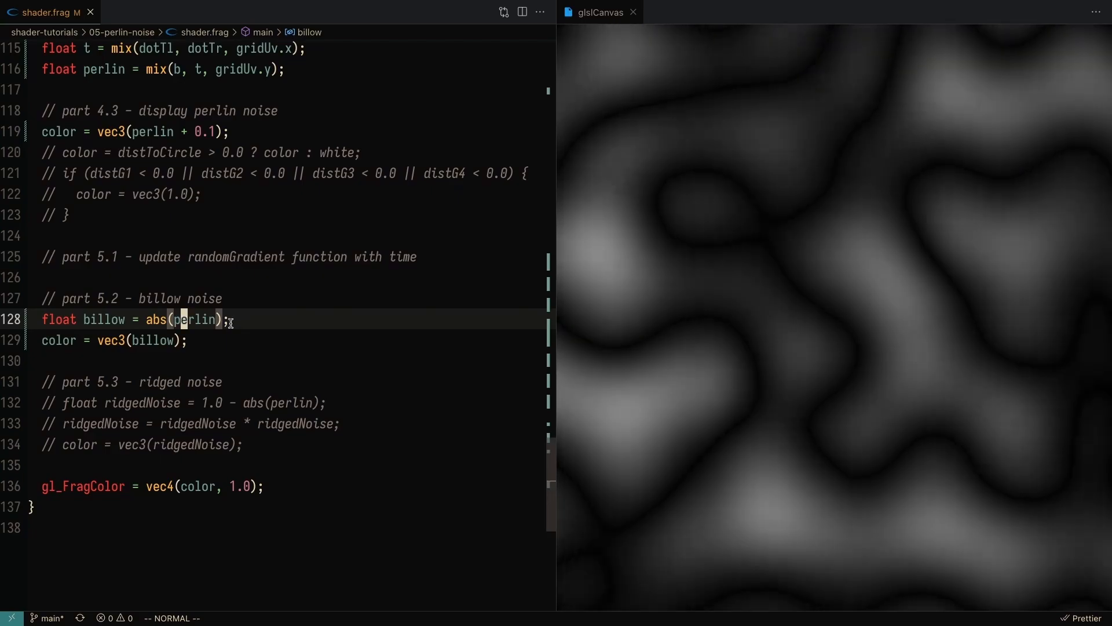
- Enable the three commented-out ridged noise lines under part 5.3 and save the shader
key(j)
key(j)
key(j)
key(j)
key(ctrl+slash)
key(j)
key(ctrl+slash)
key(j)
key(ctrl+slash)
key(k)
key(k)
key(k)
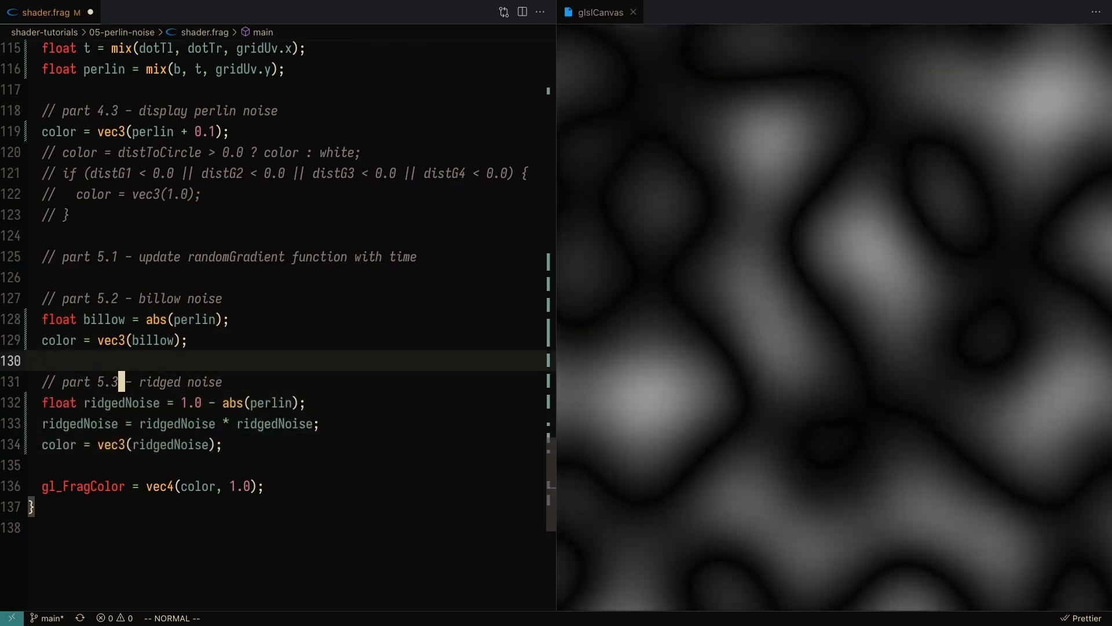
key(k)
key(j)
key(j)
key(j)
key(j)
key(ctrl+s)
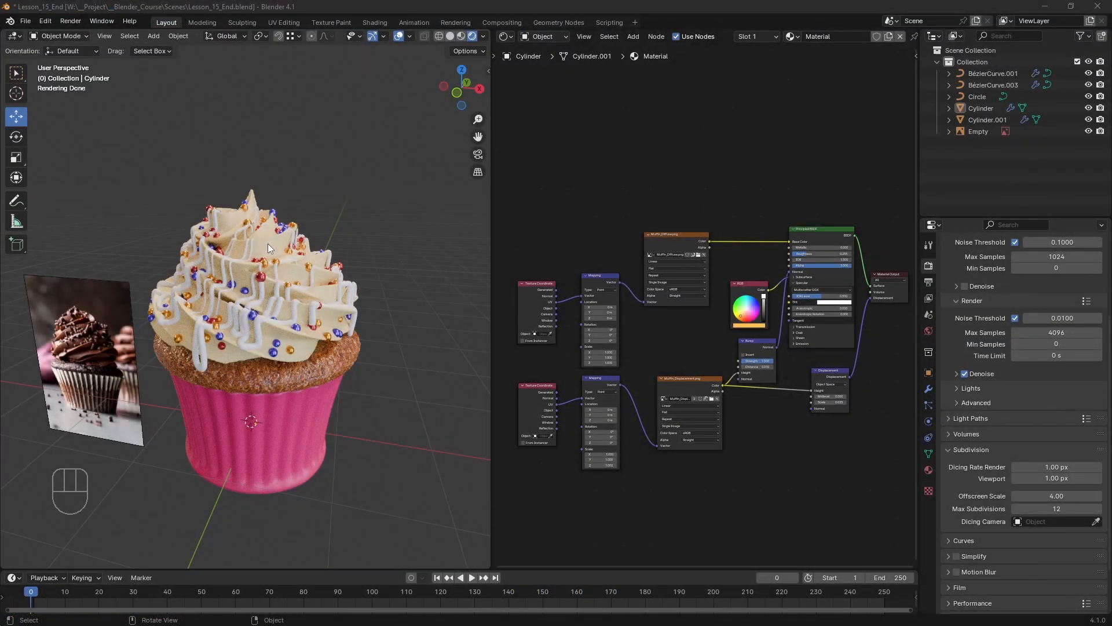
- Switch to Blender, select the cupcake's frosting and make its Cream material active for editing
click(267, 244)
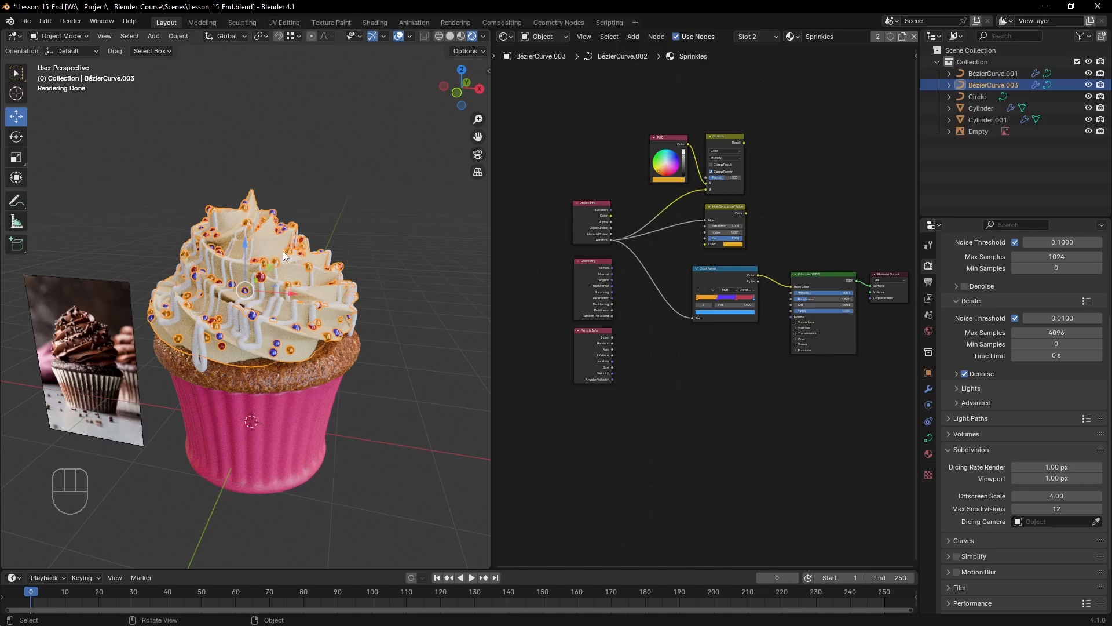
click(929, 453)
scroll(967, 379, up, 5)
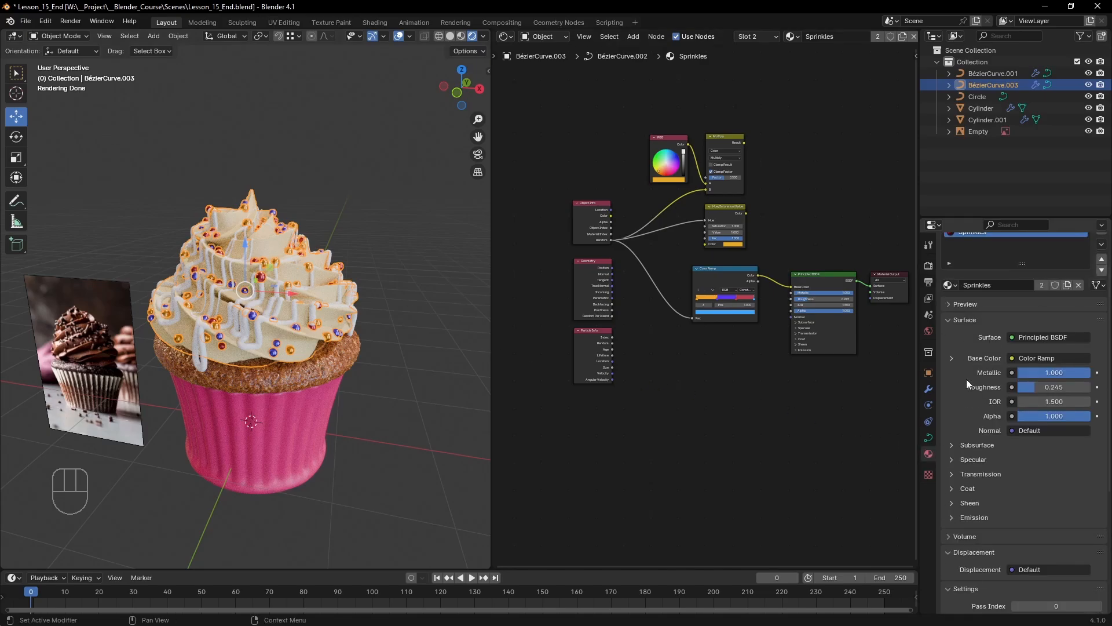
click(966, 268)
scroll(871, 415, up, 5)
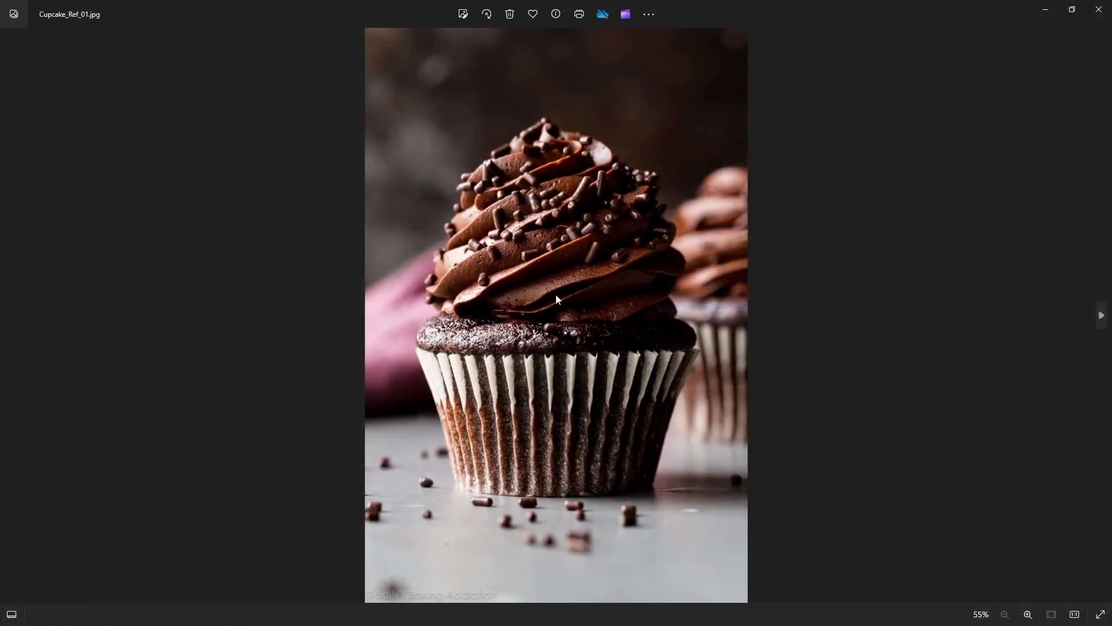
- Switch to the reference photo Cupcake_Ref_01.jpg and examine the surface of the cream up close
scroll(575, 259, up, 8)
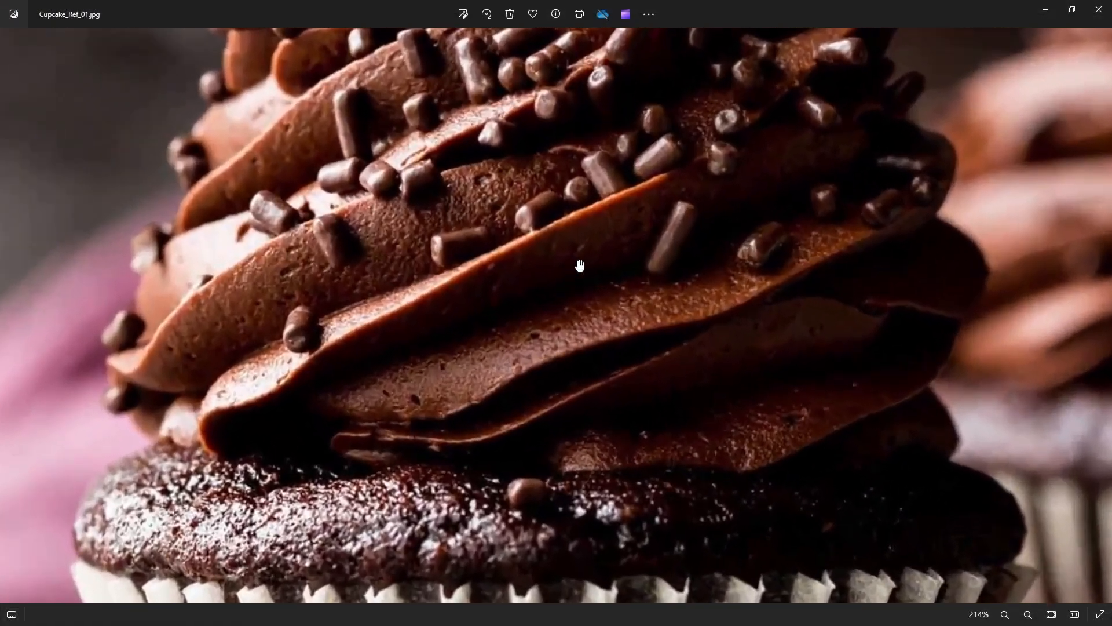
drag(576, 259, 635, 359)
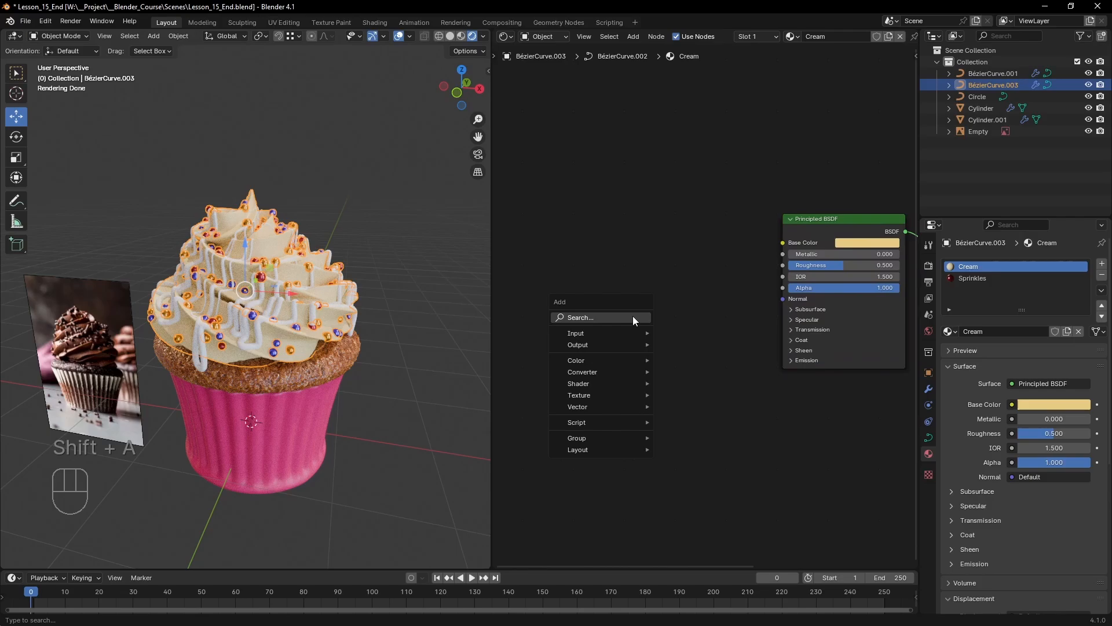
- Add a Noise Texture to the Cream material in Blender, driven by the Texture Coordinate's Object output through a Mapping node
text(noise)
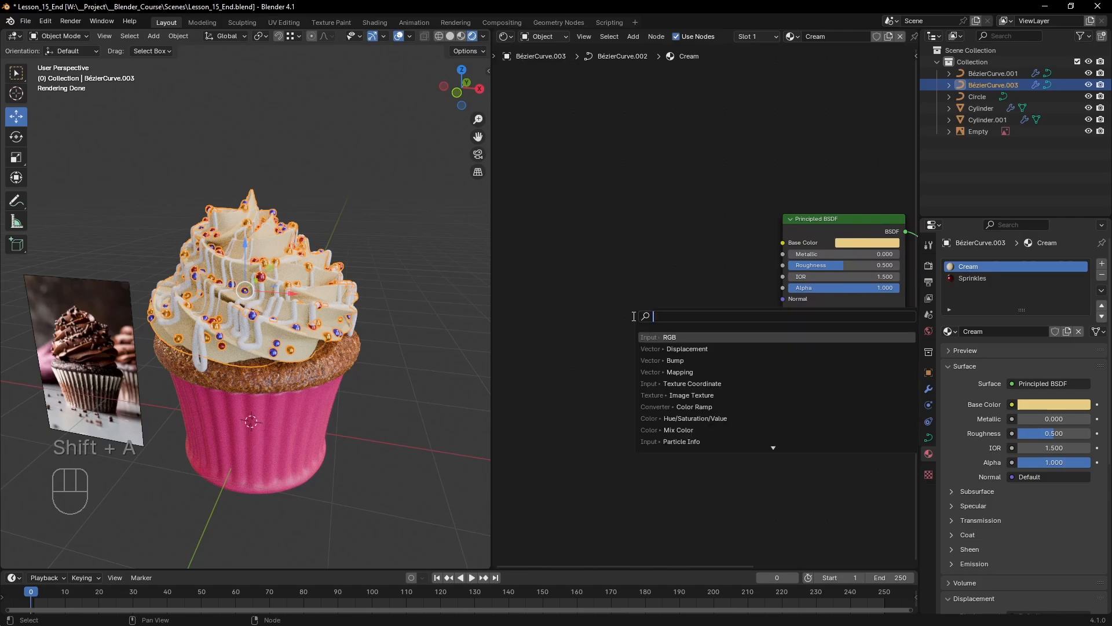
key(Return)
click(567, 316)
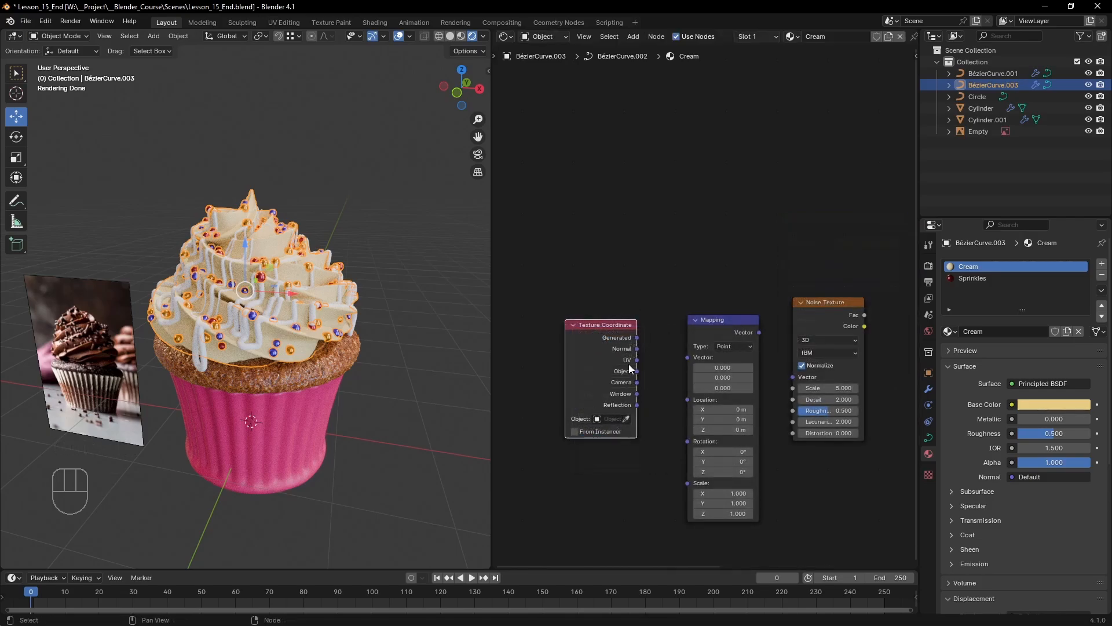
drag(637, 370, 688, 357)
drag(761, 333, 793, 376)
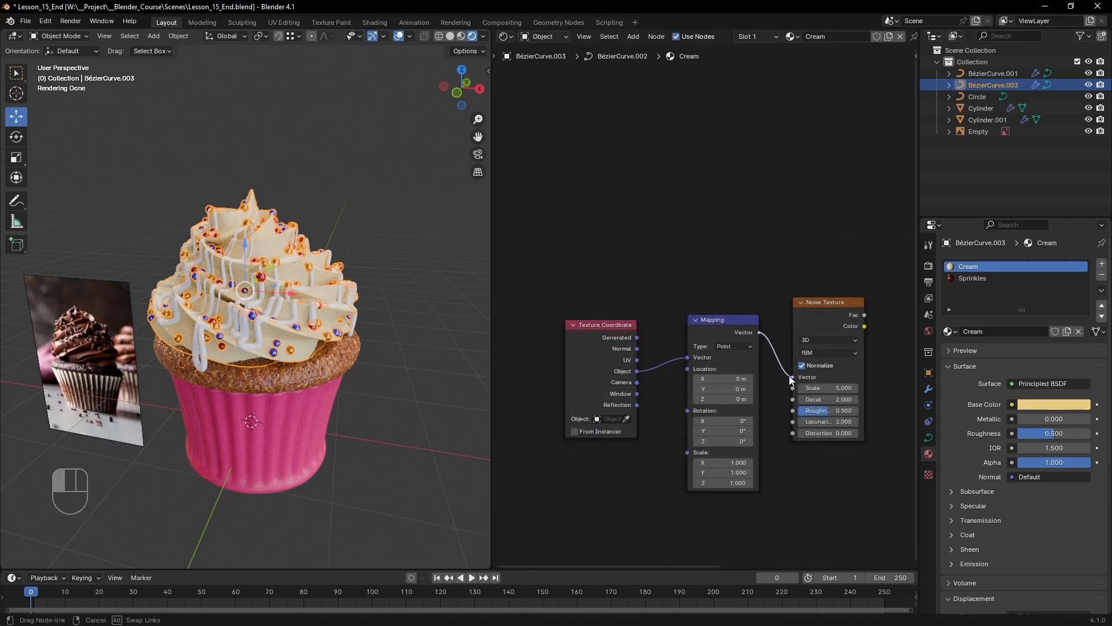
- Preview the Noise Texture on the frosting and set its Scale to 26, Detail to 7.5 and Roughness to 1
middle_drag(877, 353, 610, 391)
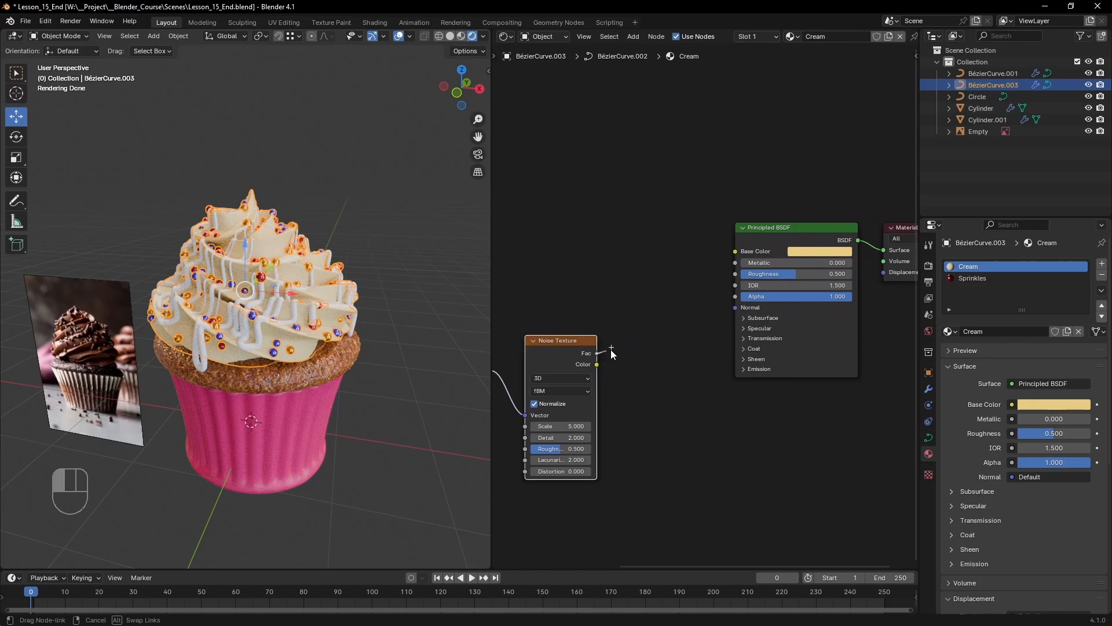
drag(597, 352, 879, 252)
scroll(353, 240, up, 5)
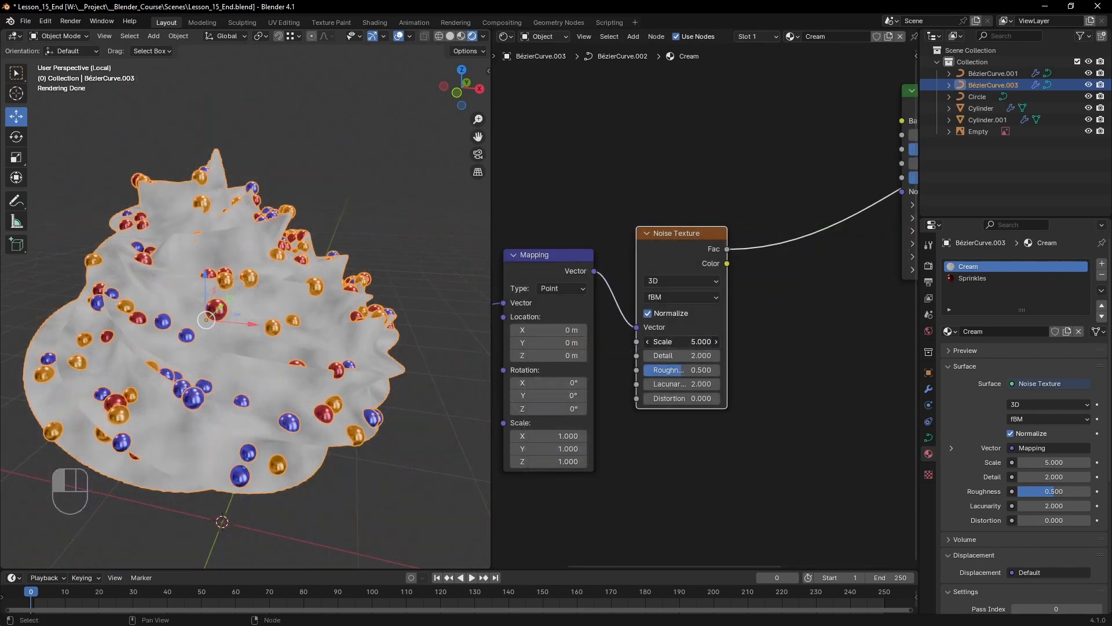
drag(682, 341, 720, 343)
scroll(285, 420, up, 8)
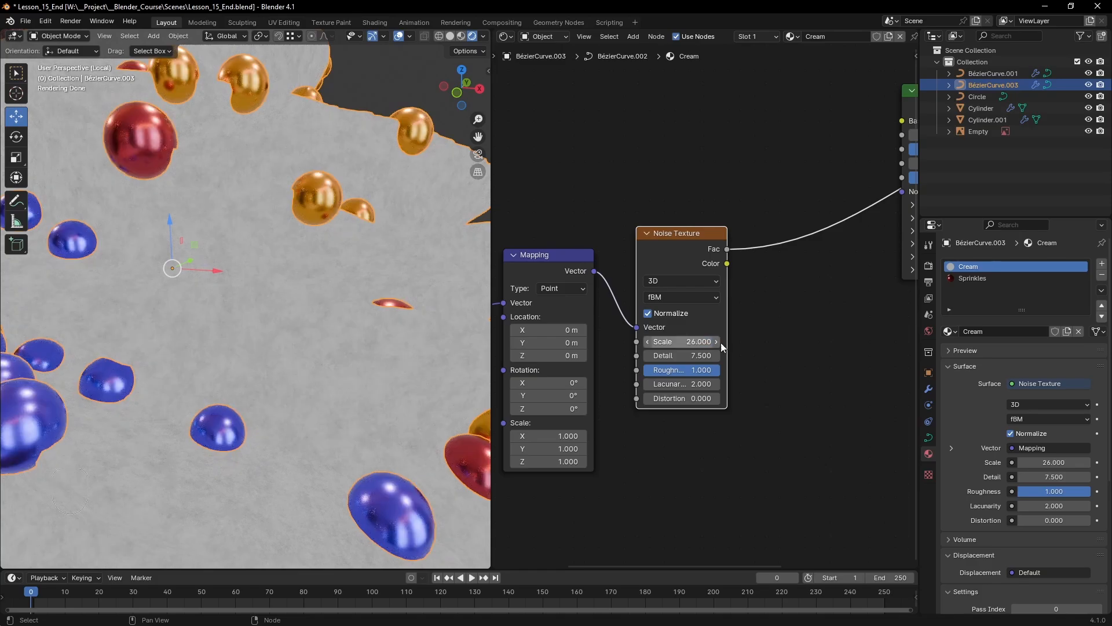
- Insert a Bump node between the Noise Texture's Fac output and the Principled BSDF's Normal input, with the shader feeding the Material Output again
scroll(791, 349, down, 3)
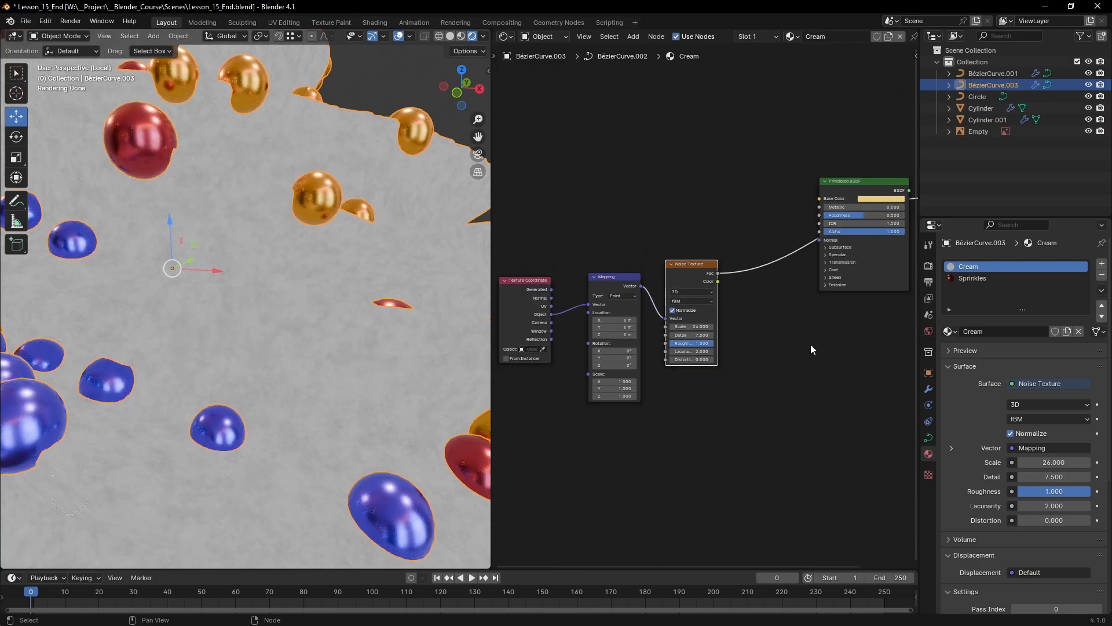
middle_drag(811, 344, 753, 397)
key(shift+a)
click(719, 356)
text(bump)
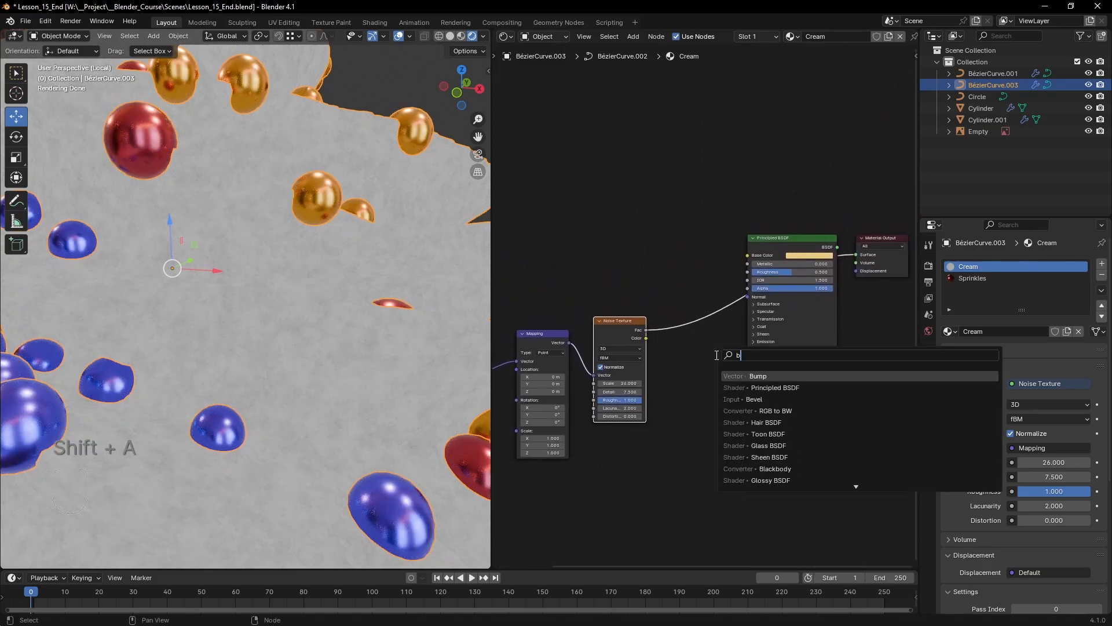
key(Return)
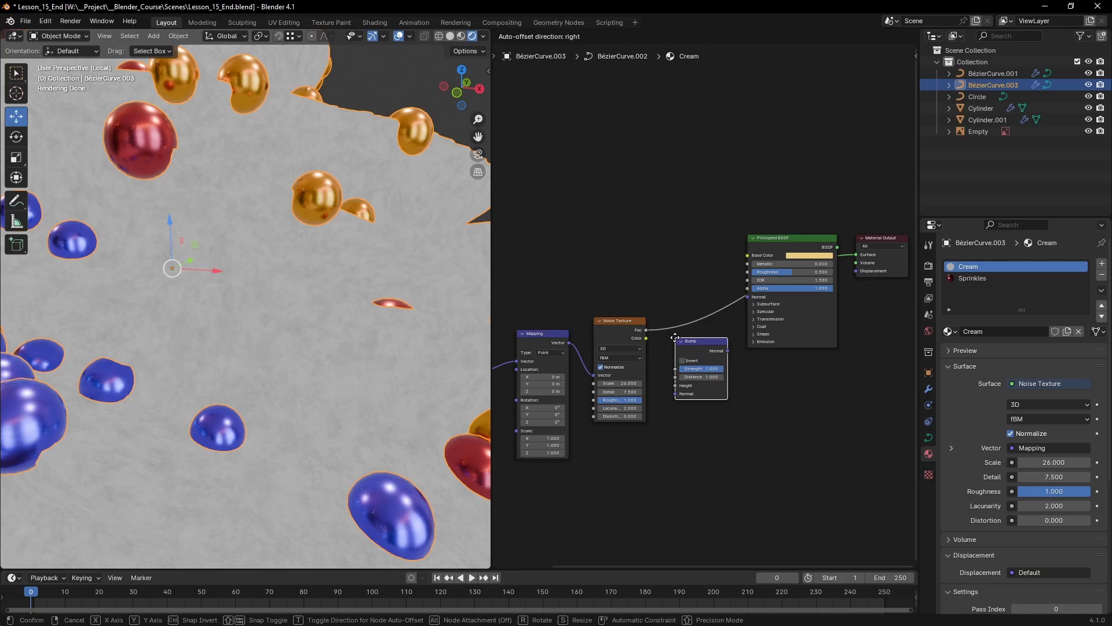
click(675, 293)
scroll(704, 308, up, 2)
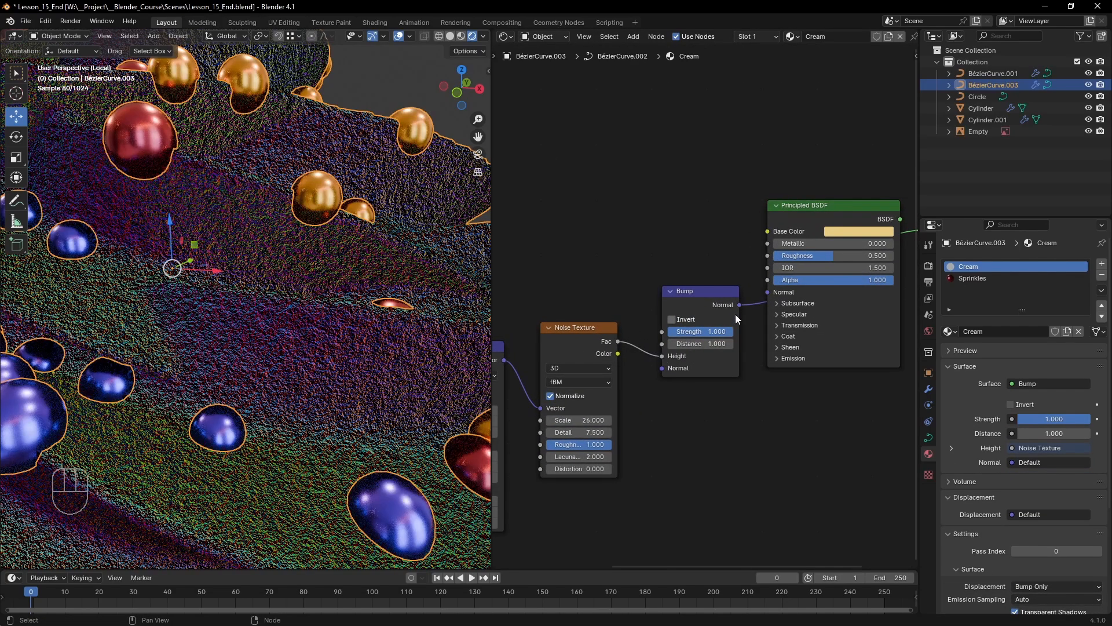
scroll(724, 310, down, 1)
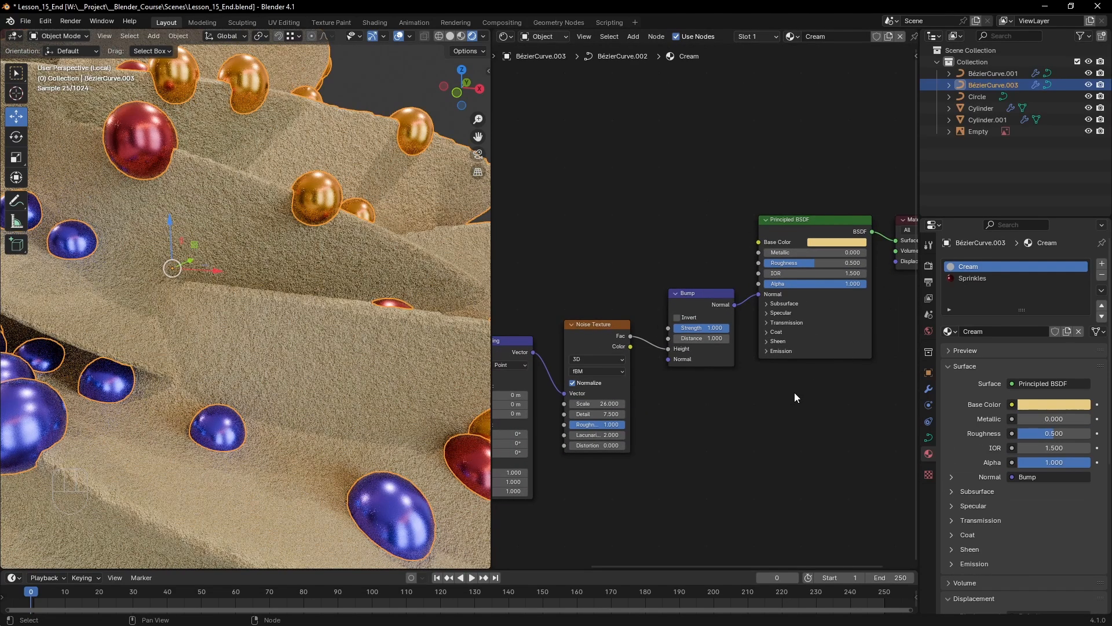
- Set the Bump node's Distance to 0.01
middle_drag(721, 391, 750, 391)
scroll(751, 389, up, 2)
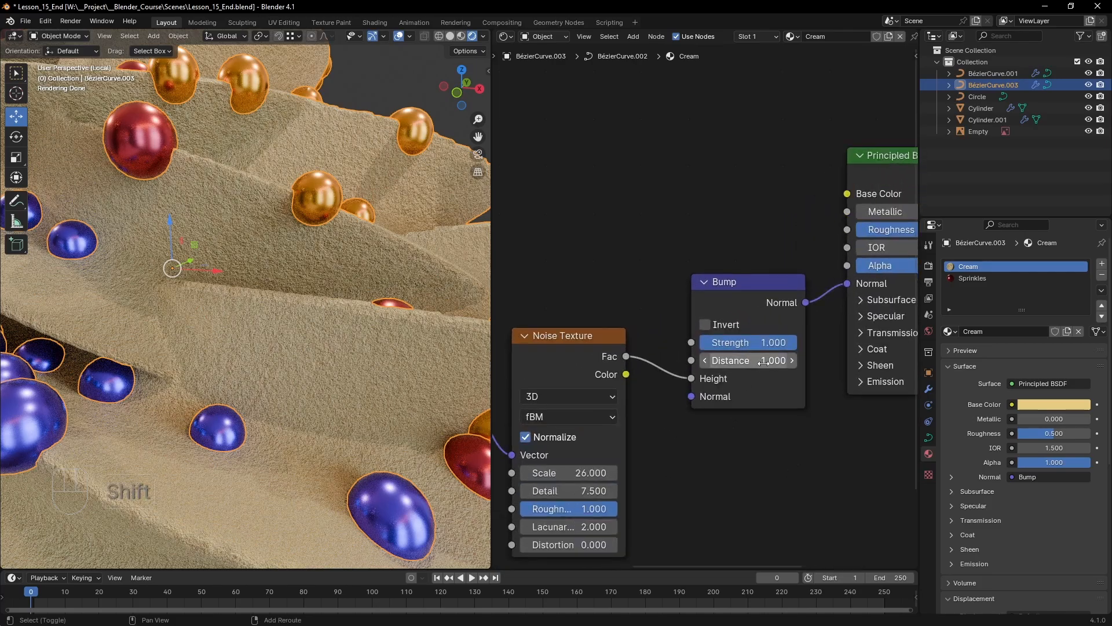
shift+drag(784, 360, 718, 364)
click(752, 360)
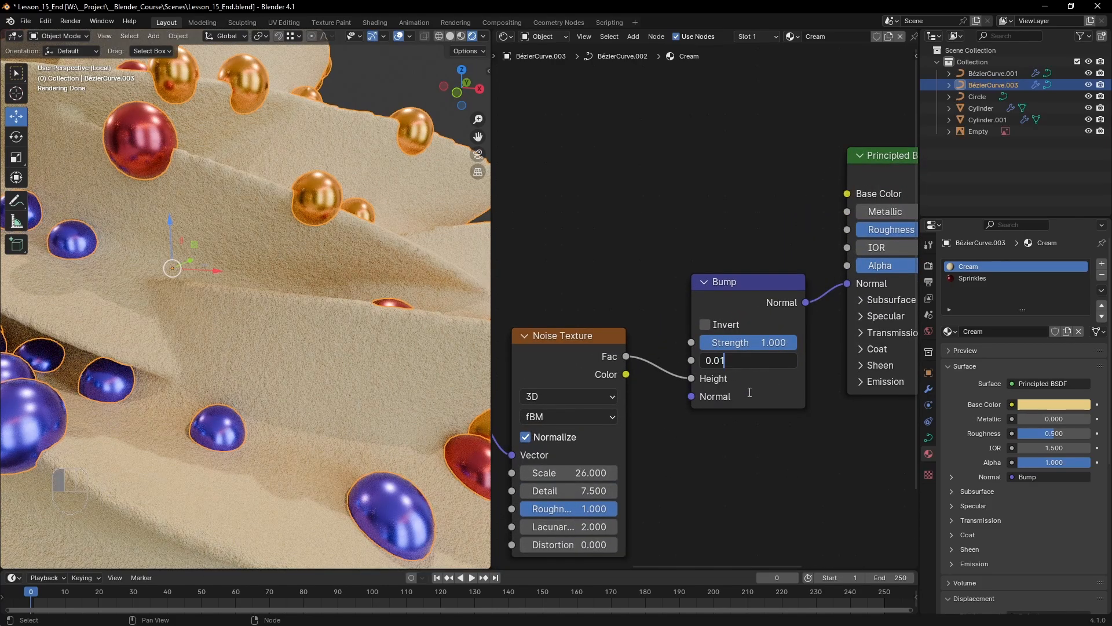
key(Return)
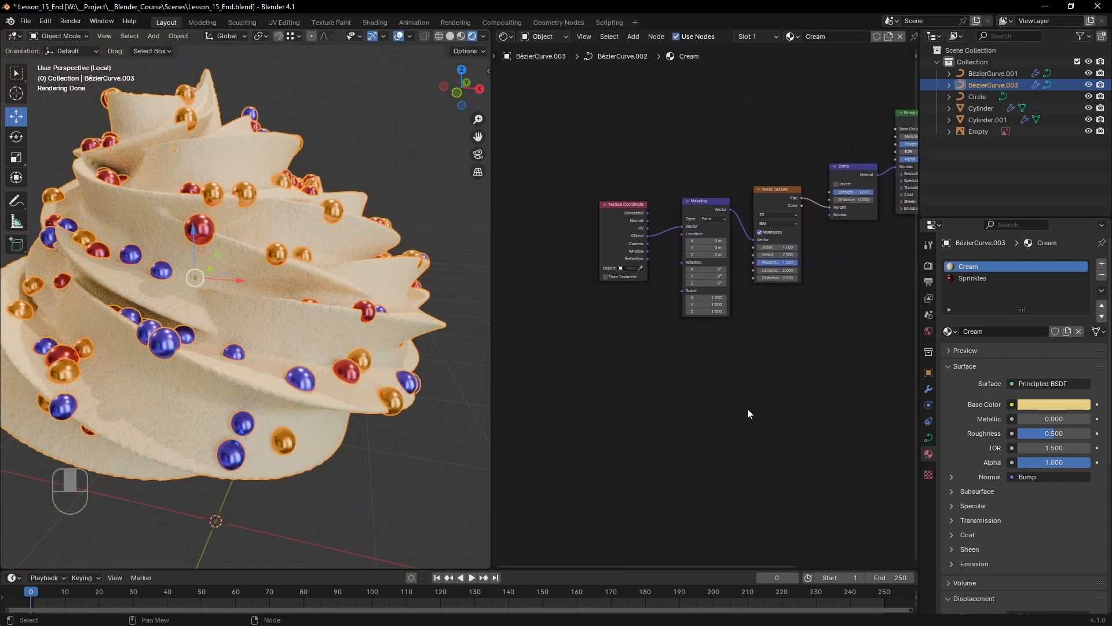
- Add a Voronoi Texture below the Noise Texture and feed its Vector input from the Mapping node
scroll(750, 377, up, 2)
key(shift+a)
text(voro)
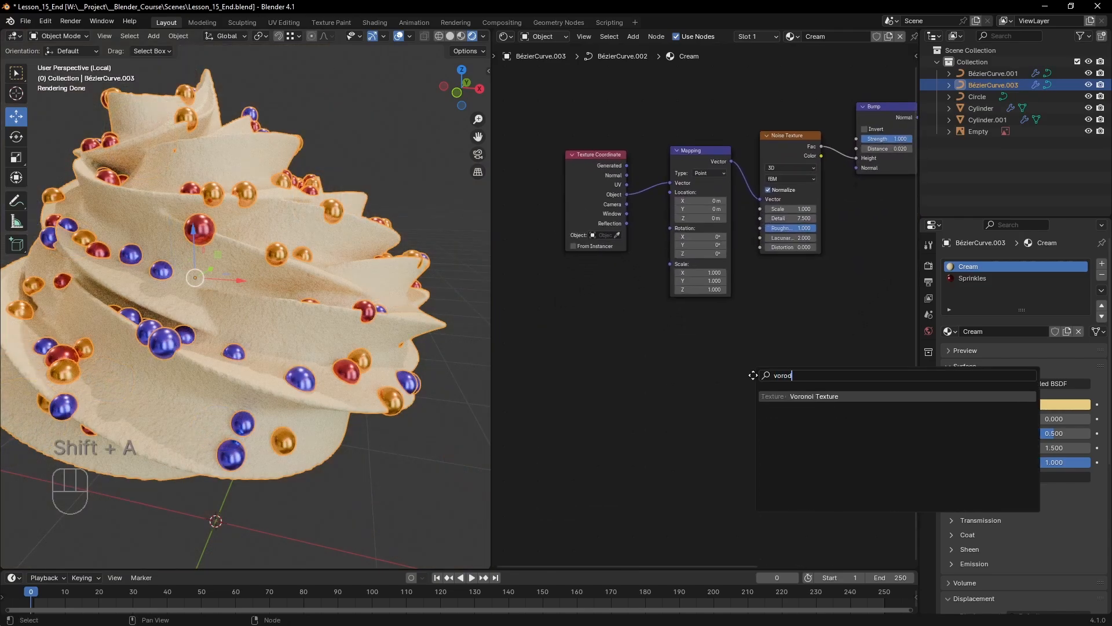
key(Return)
click(724, 328)
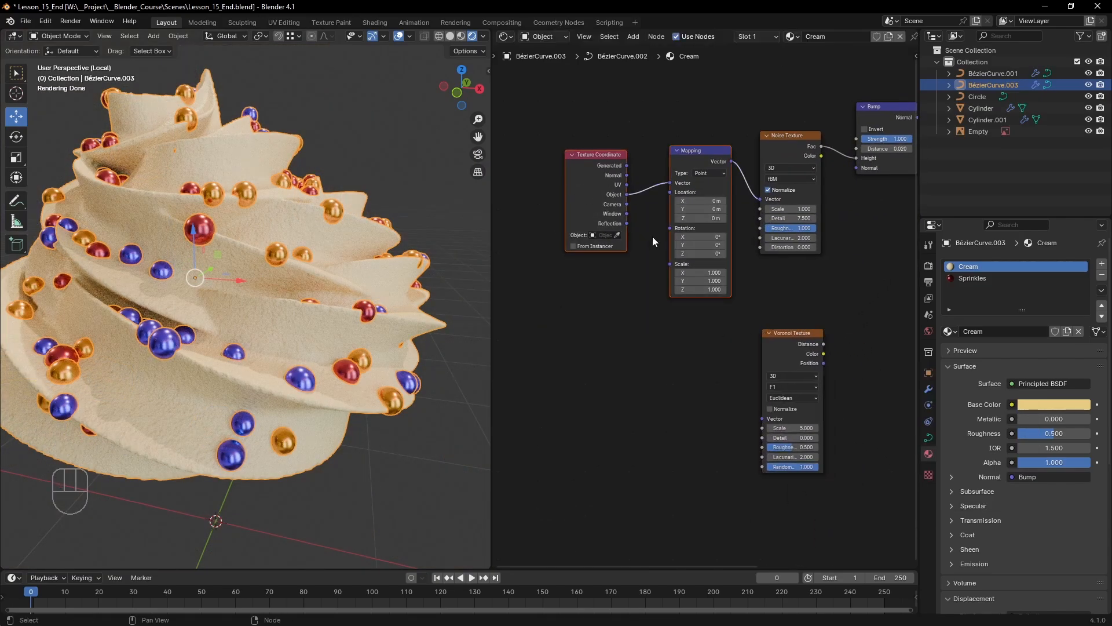
drag(731, 161, 763, 418)
- Preview the Voronoi Texture's Distance output on the frosting and set its Scale to 37.6
middle_drag(834, 335, 627, 427)
drag(627, 428, 869, 141)
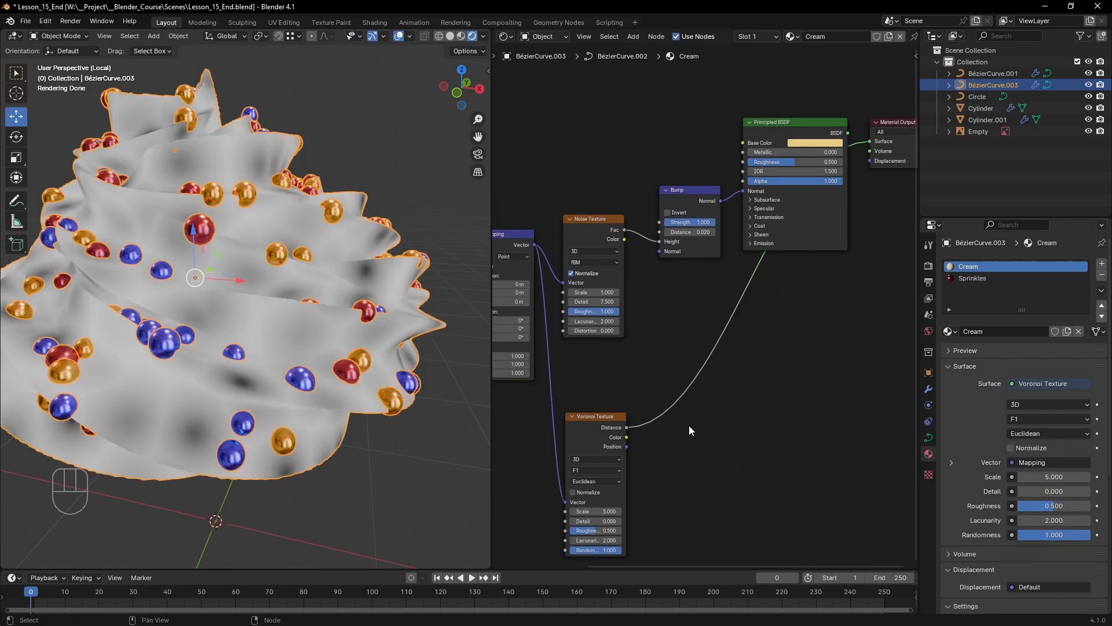
middle_drag(669, 447, 711, 391)
drag(636, 454, 729, 454)
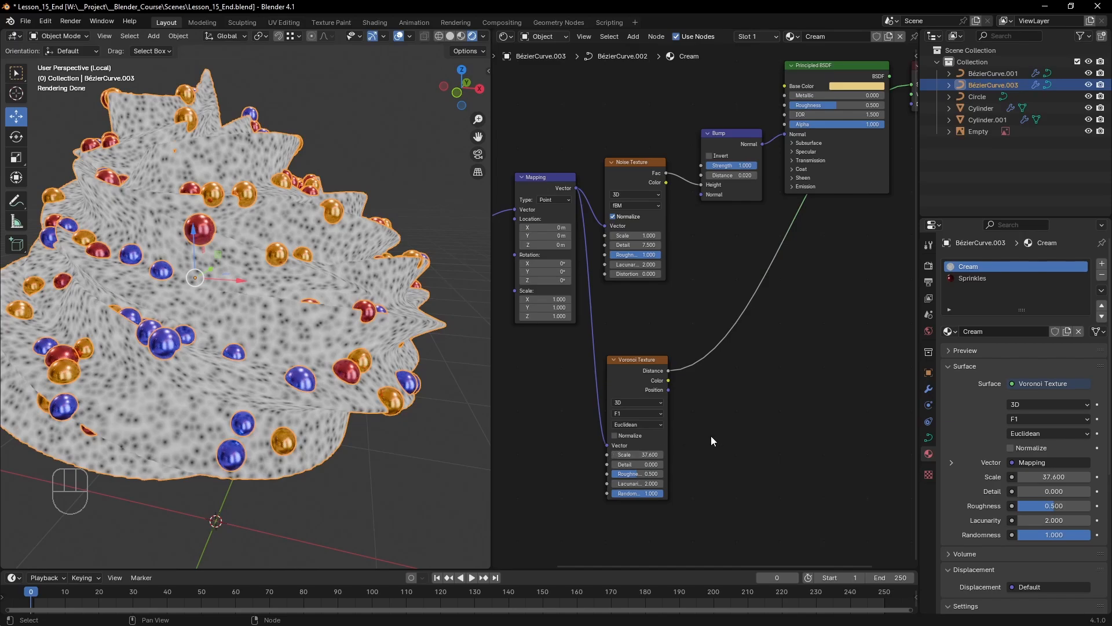
- Try an RGB Curves node after the Voronoi Texture with a curve point at about 0.232, 0.856, and remove the node
key(shift+a)
text(rgb c)
key(Return)
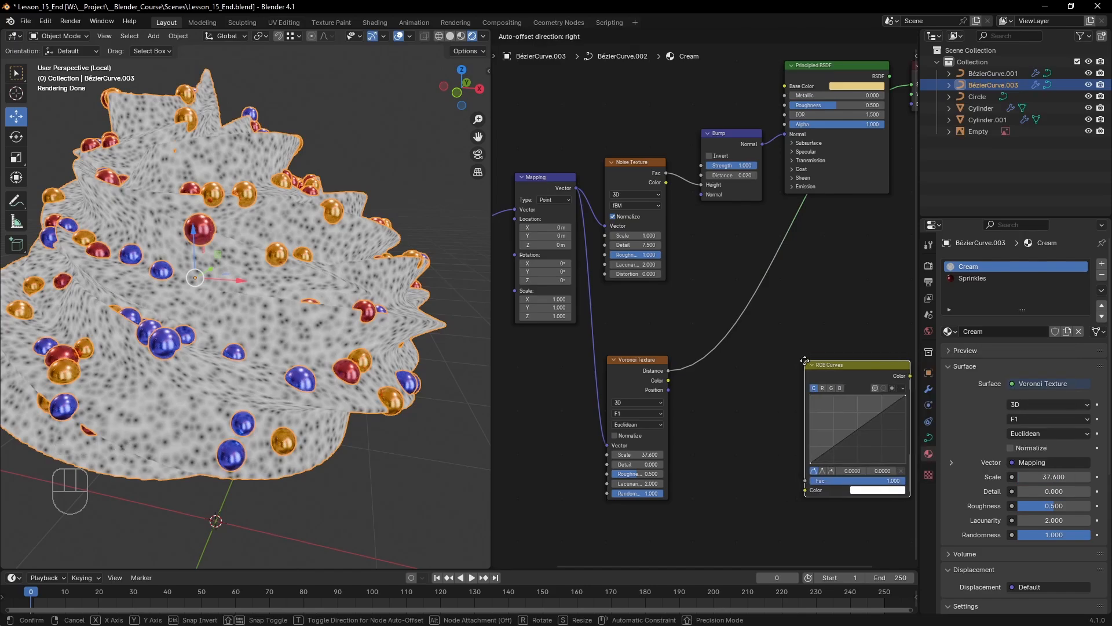
click(708, 291)
drag(754, 355, 734, 337)
key(ctrl)
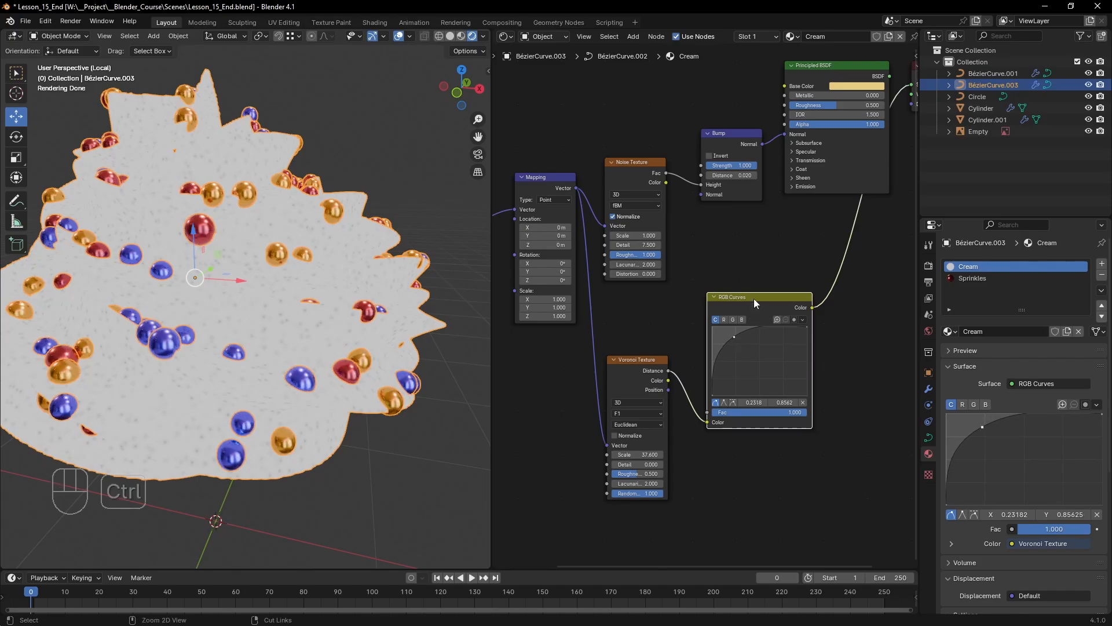
key(ctrl+x)
- Add a Color Ramp after the Voronoi Texture with its white stop at 0.223, and set the Voronoi Scale to 20.2
key(shift+a)
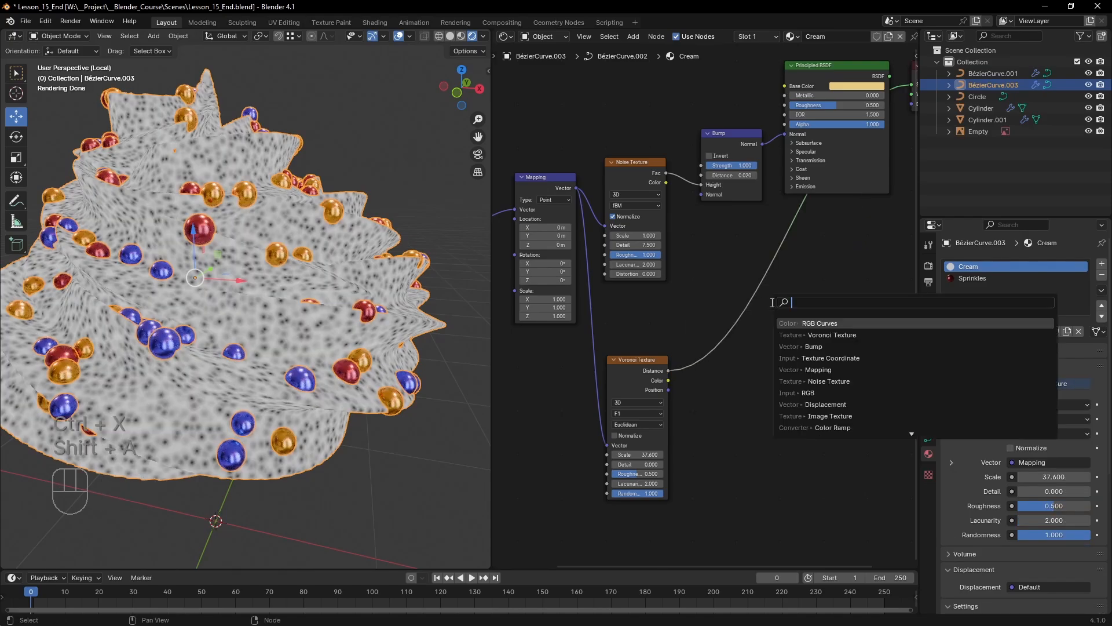
text(ram)
key(Return)
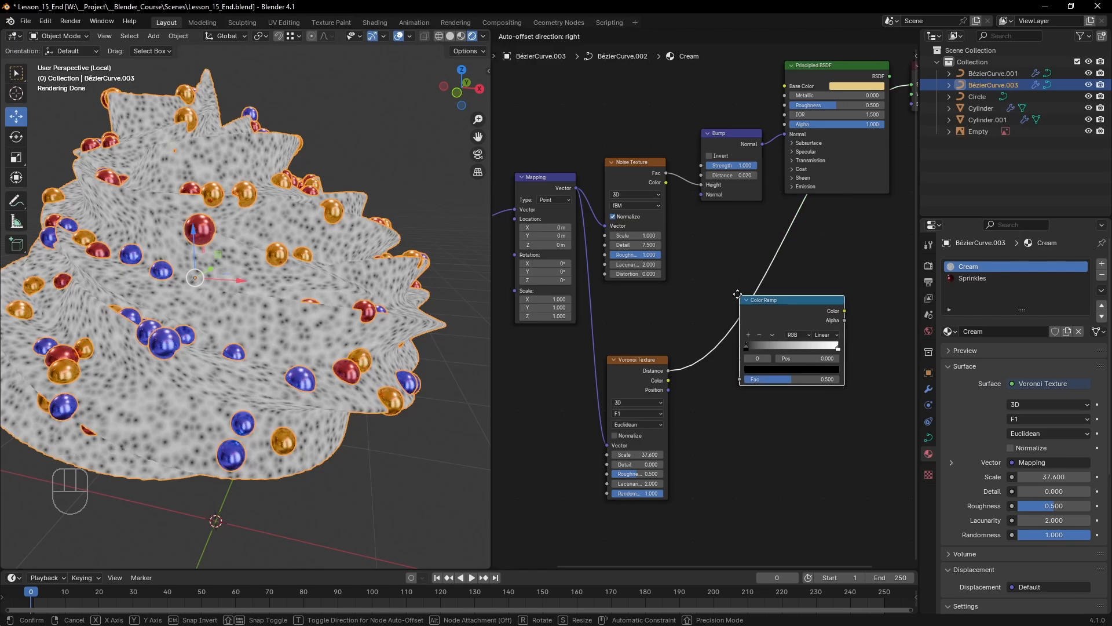
click(723, 291)
drag(812, 341, 748, 343)
scroll(325, 335, up, 5)
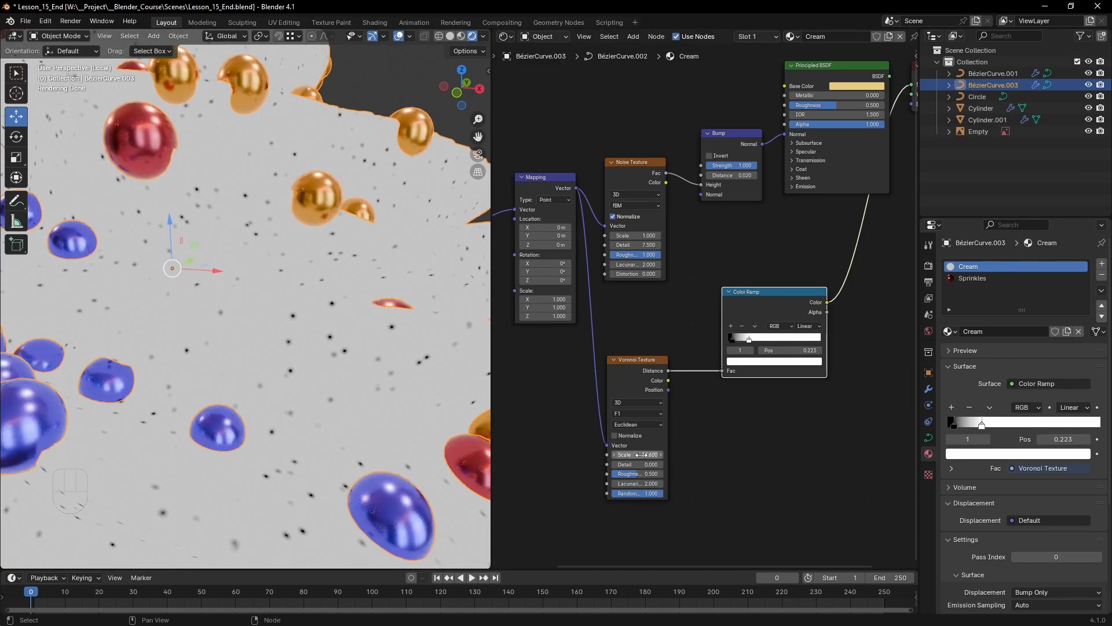
drag(644, 454, 678, 454)
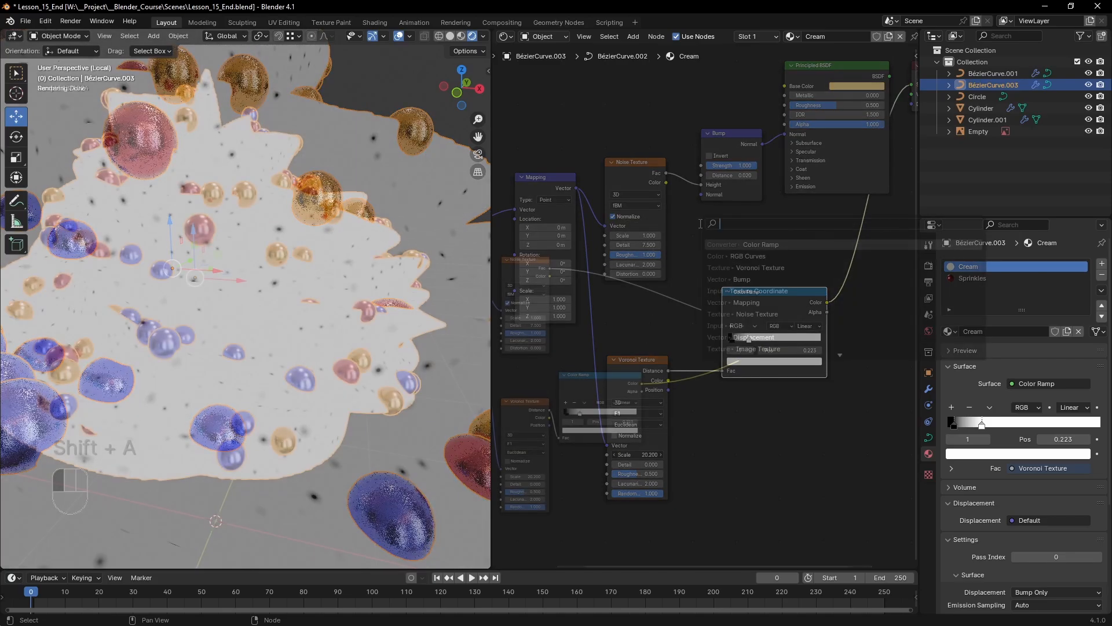
- Add a Mix Color node with the Noise Texture's Color in input A and the Color Ramp's Color in input B
key(shift+a)
text(mix)
key(Return)
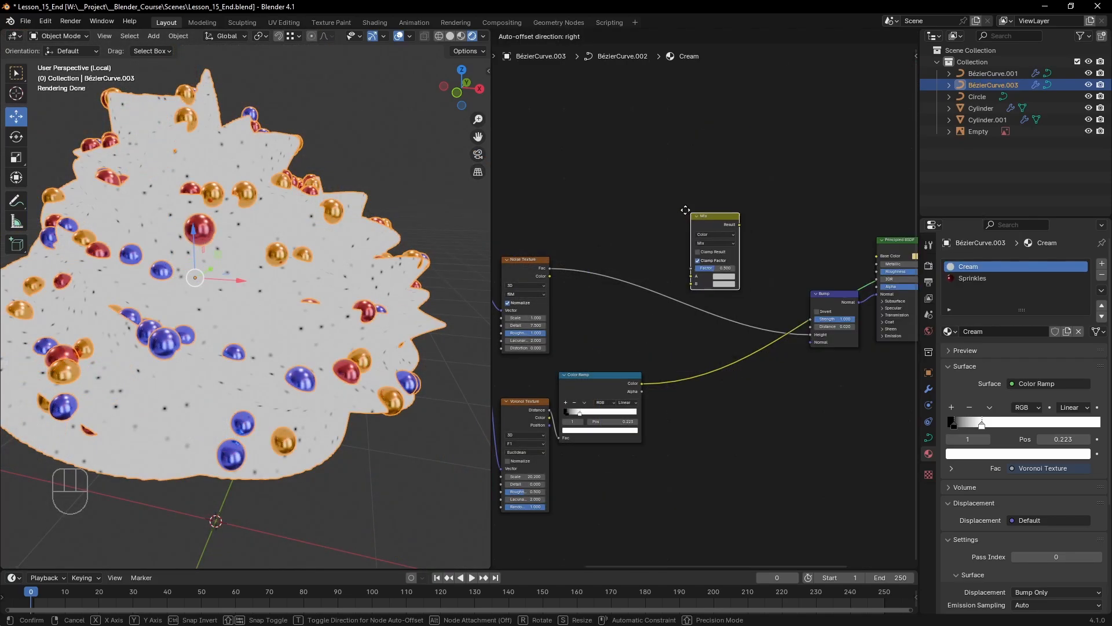
click(686, 210)
drag(549, 276, 694, 276)
drag(642, 383, 670, 283)
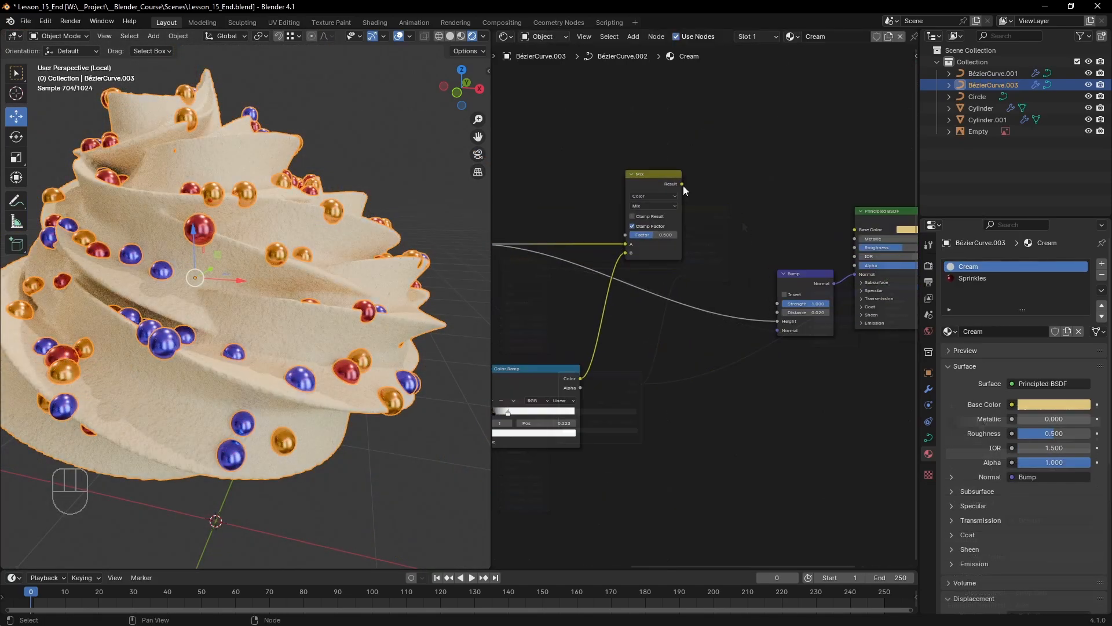
- Connect the Mix node's Result to the Bump node's Height and set the Mix Factor to 0.258
drag(682, 184, 776, 322)
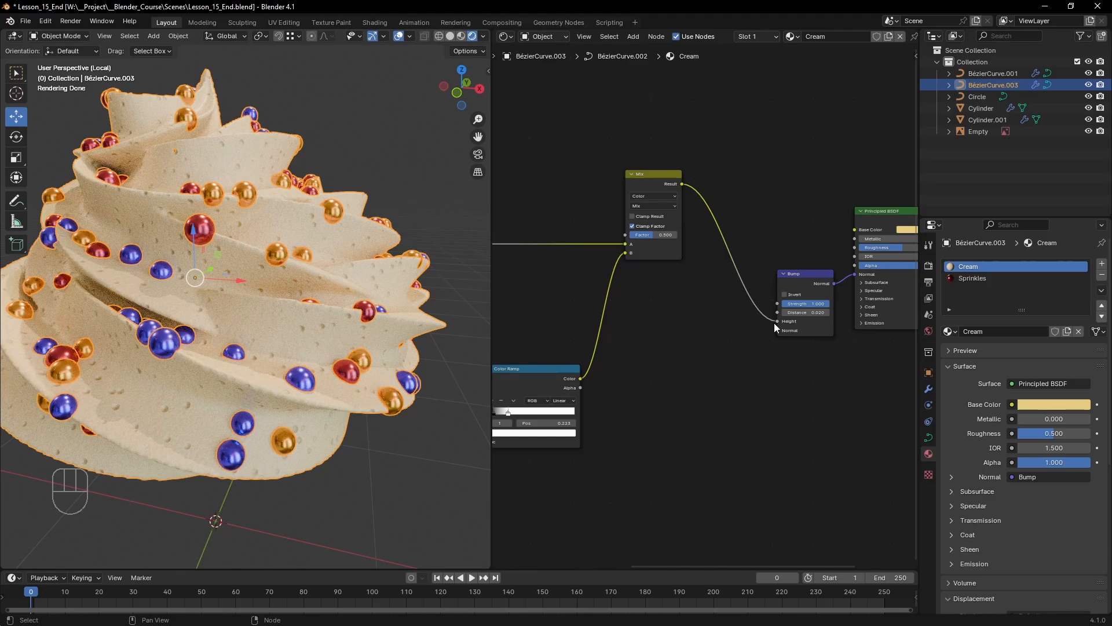
scroll(655, 265, up, 4)
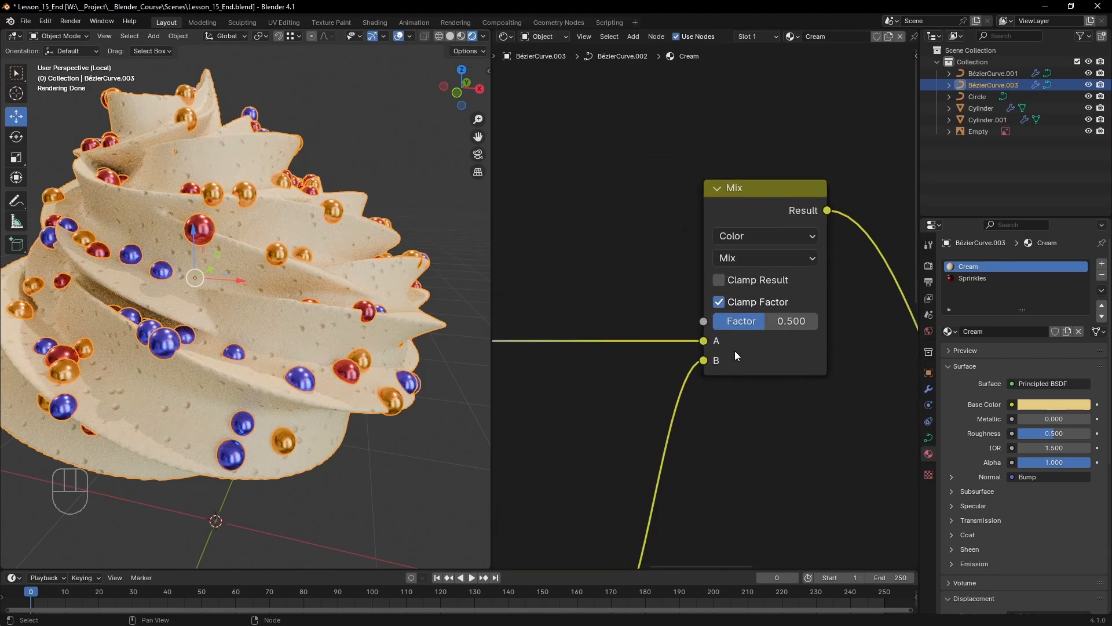
drag(776, 321, 751, 321)
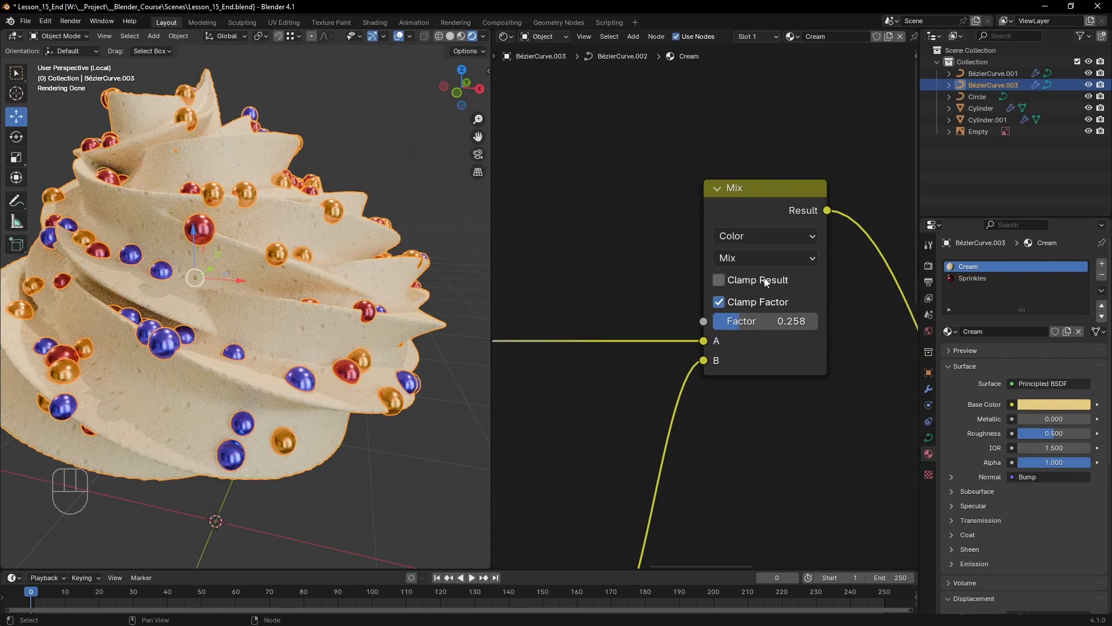
- Set the Mix node's blending mode to Multiply and its Factor to 0.608
click(764, 257)
click(759, 326)
click(766, 262)
click(771, 349)
drag(762, 322, 789, 322)
- Add a second Bump node and connect its Normal output to the Normal input of the existing Bump node
key(shift+a)
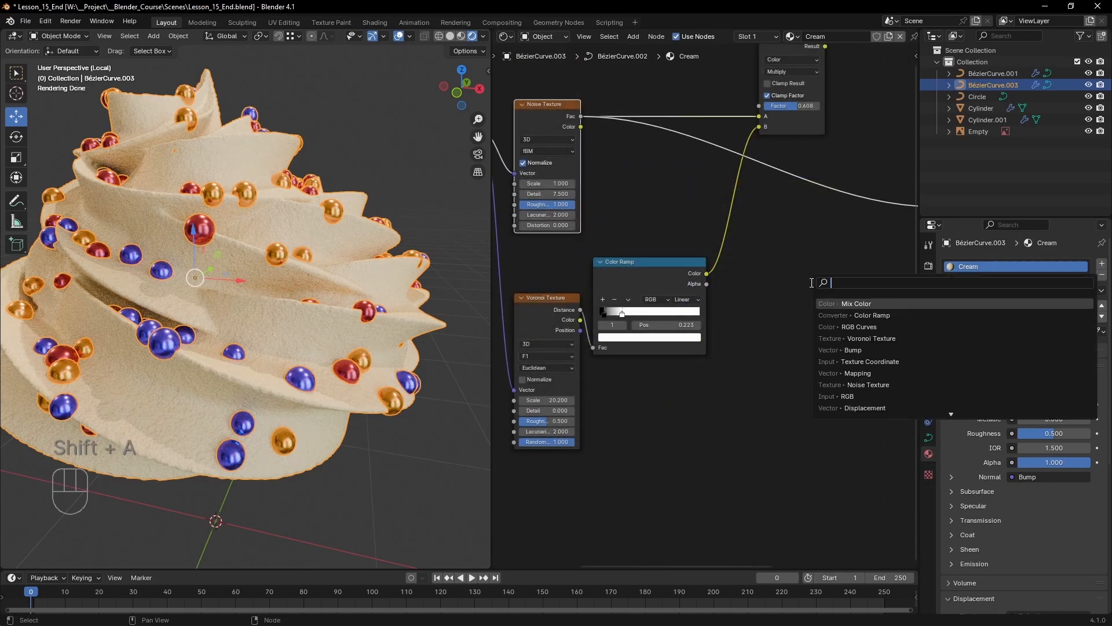
text(bu)
key(Return)
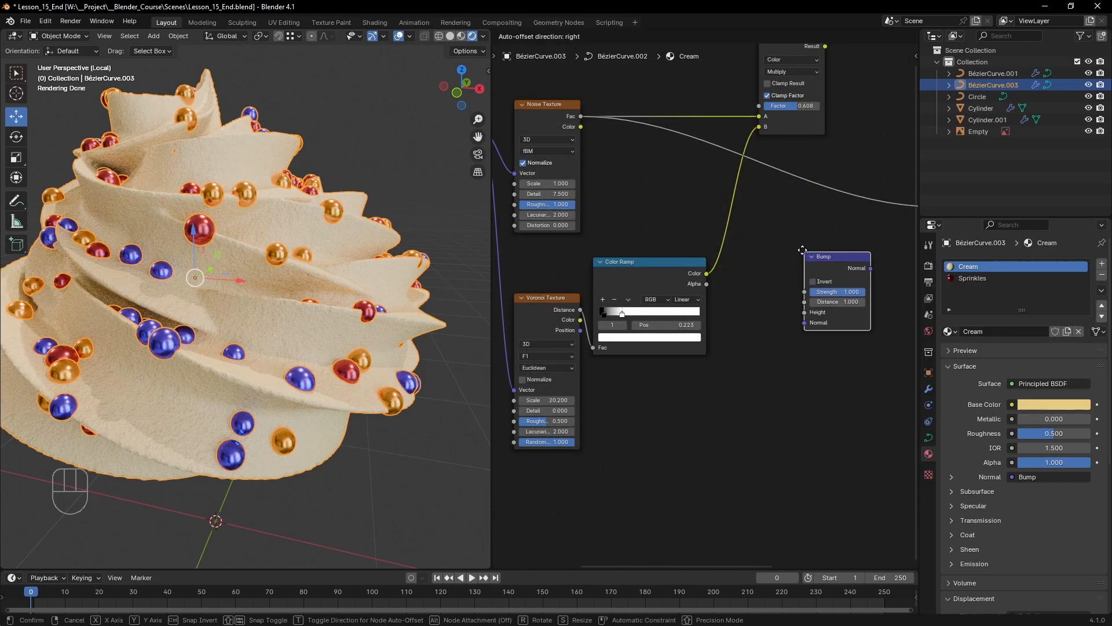
click(828, 225)
middle_drag(840, 226, 620, 280)
scroll(661, 287, up, 3)
drag(665, 297, 716, 266)
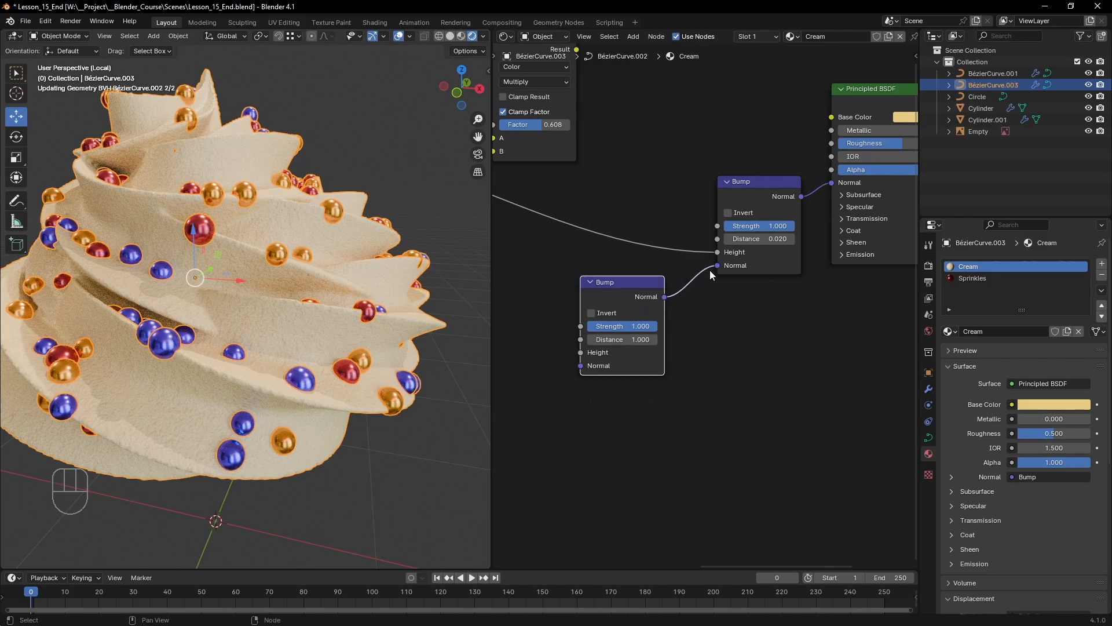
- Connect the Color Ramp's Color output to the Height input of the new Bump node
middle_drag(533, 368, 779, 334)
scroll(765, 343, down, 4)
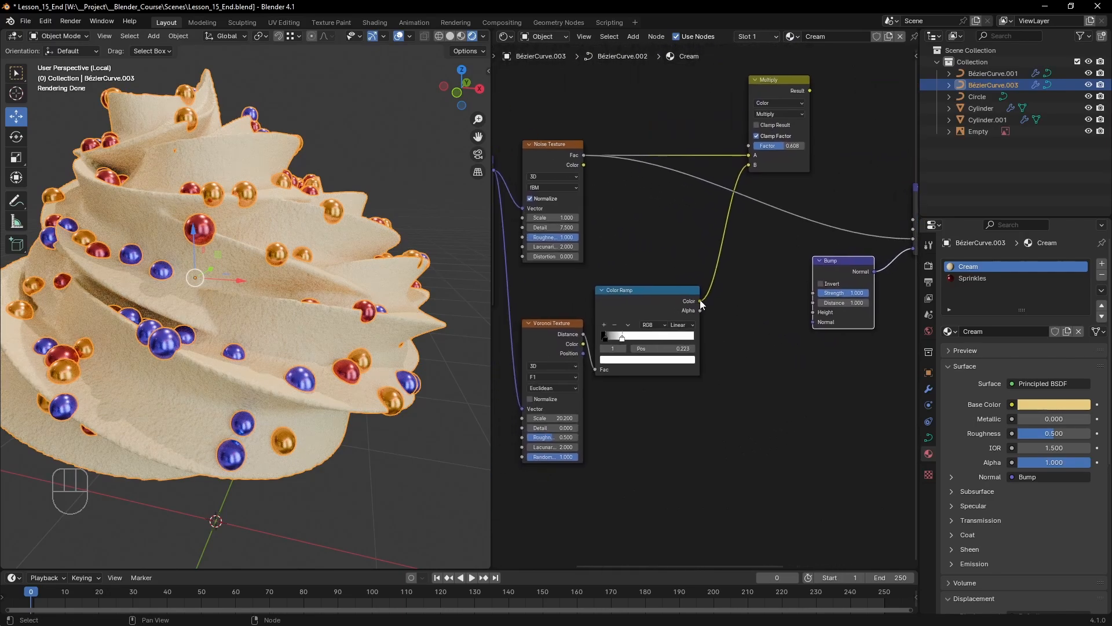
drag(696, 301, 810, 313)
middle_drag(864, 352, 753, 388)
scroll(753, 388, up, 2)
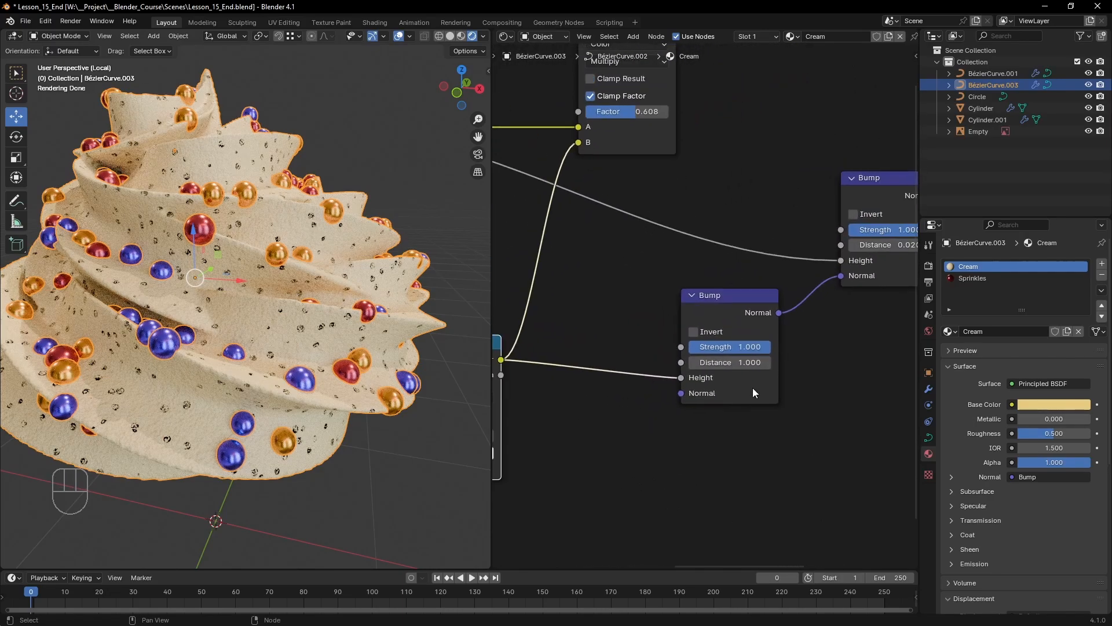
- Set the new Bump node's Distance to 0.01
mouse_move(734, 362)
shift+mouse_down()
mouse_move(719, 363)
mouse_move(736, 363)
shift+mouse_up()
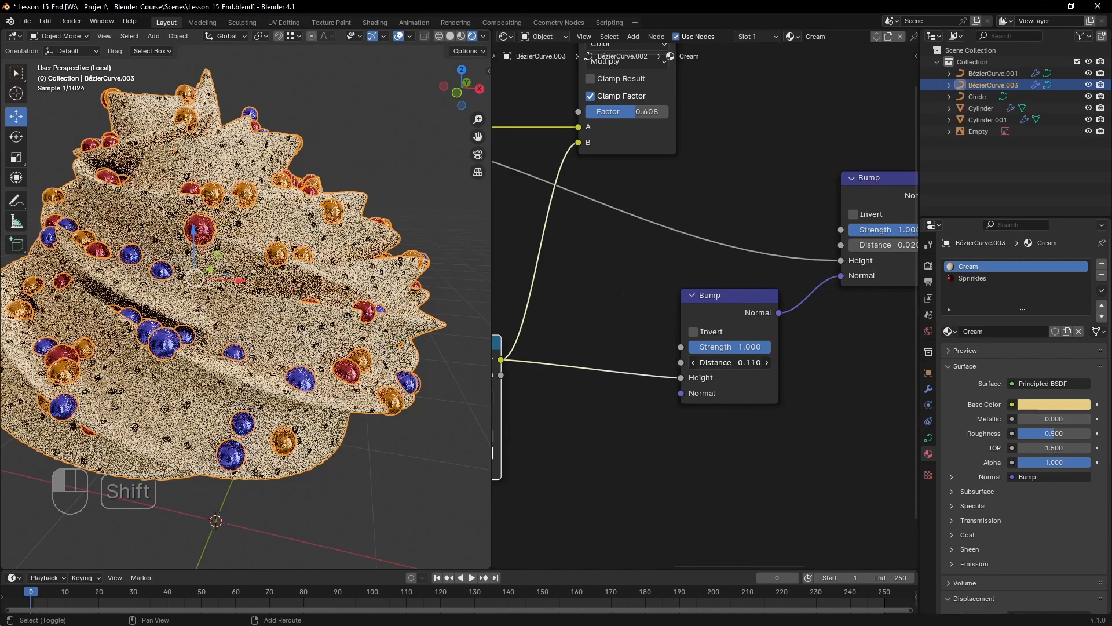
click(735, 363)
text(0.04)
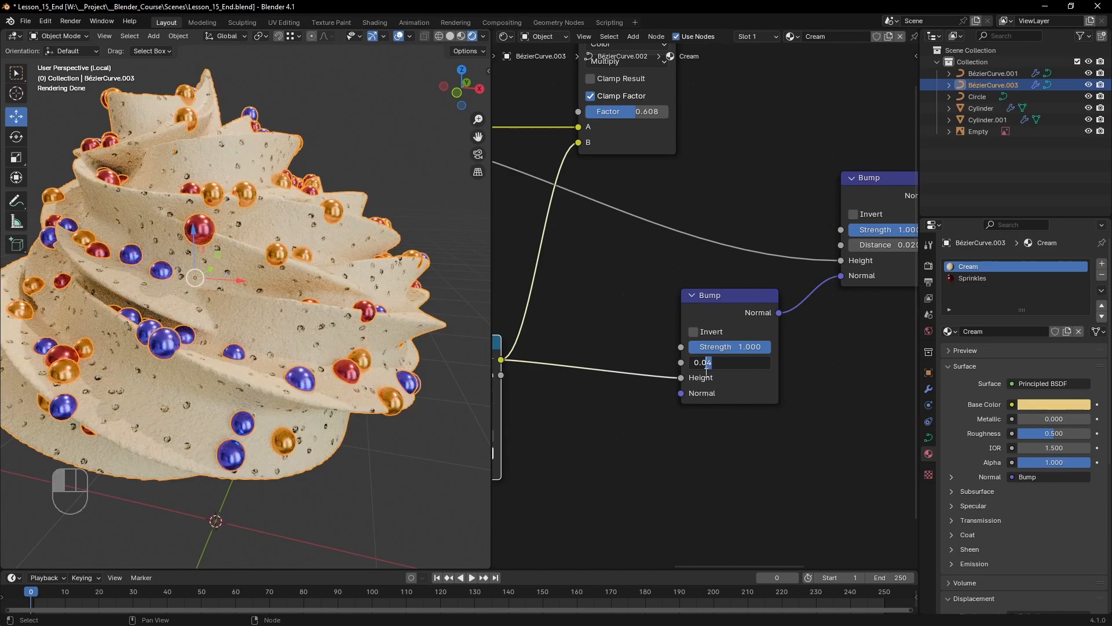
text(1)
key(Return)
- Darken the Principled BSDF's Base Color to a Value of 0.066 and adjust its Saturation slightly
scroll(716, 420, down, 5)
middle_drag(822, 189, 645, 271)
scroll(773, 258, up, 3)
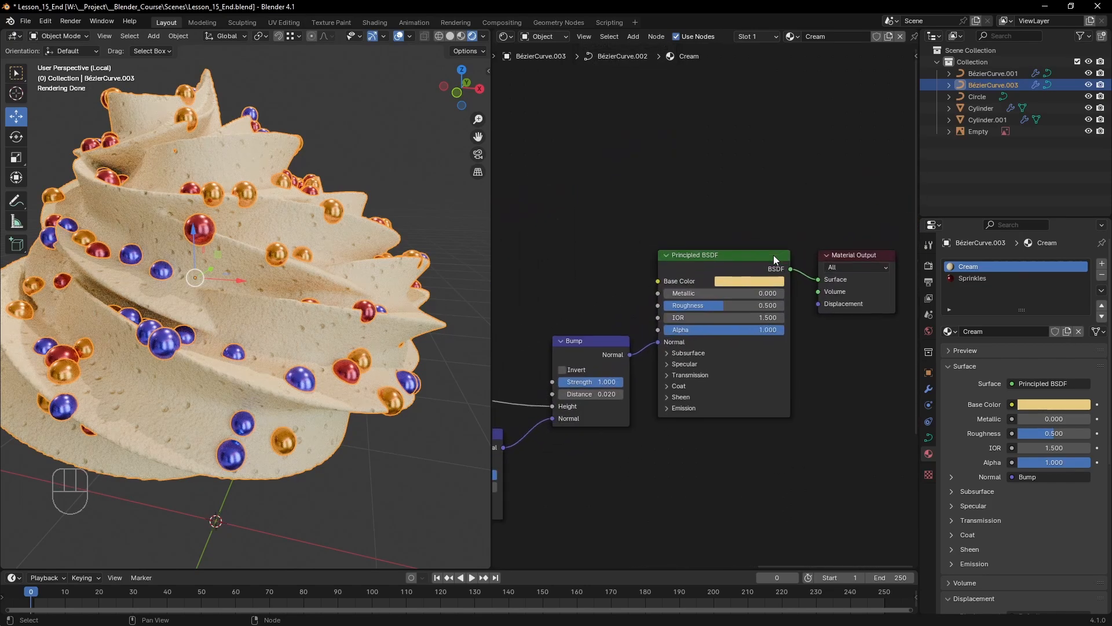
scroll(773, 258, up, 2)
click(768, 272)
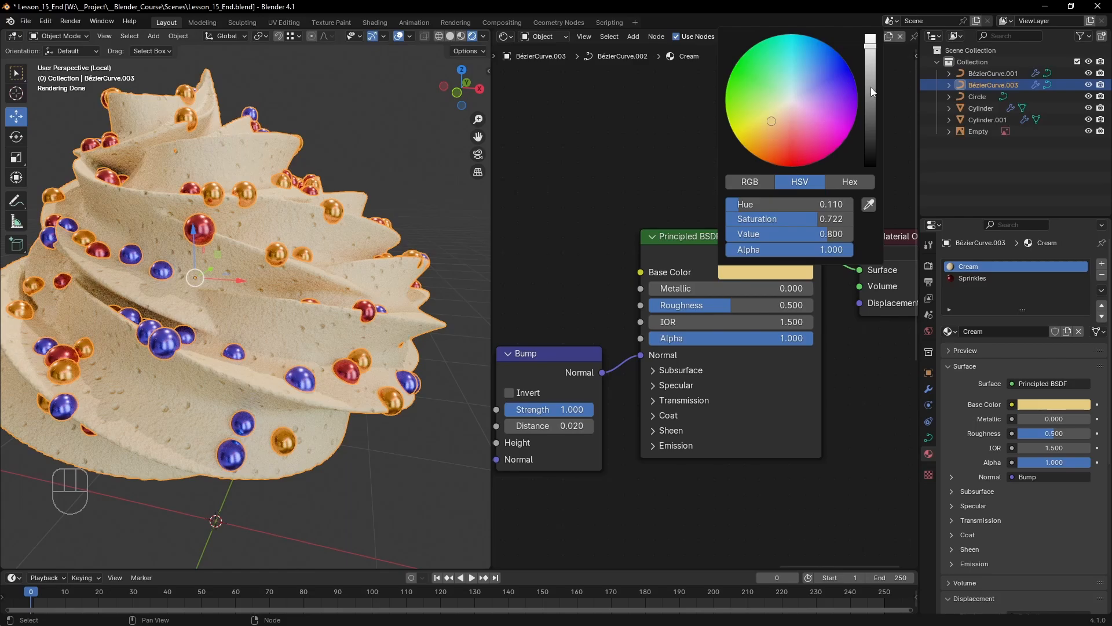
drag(871, 87, 870, 128)
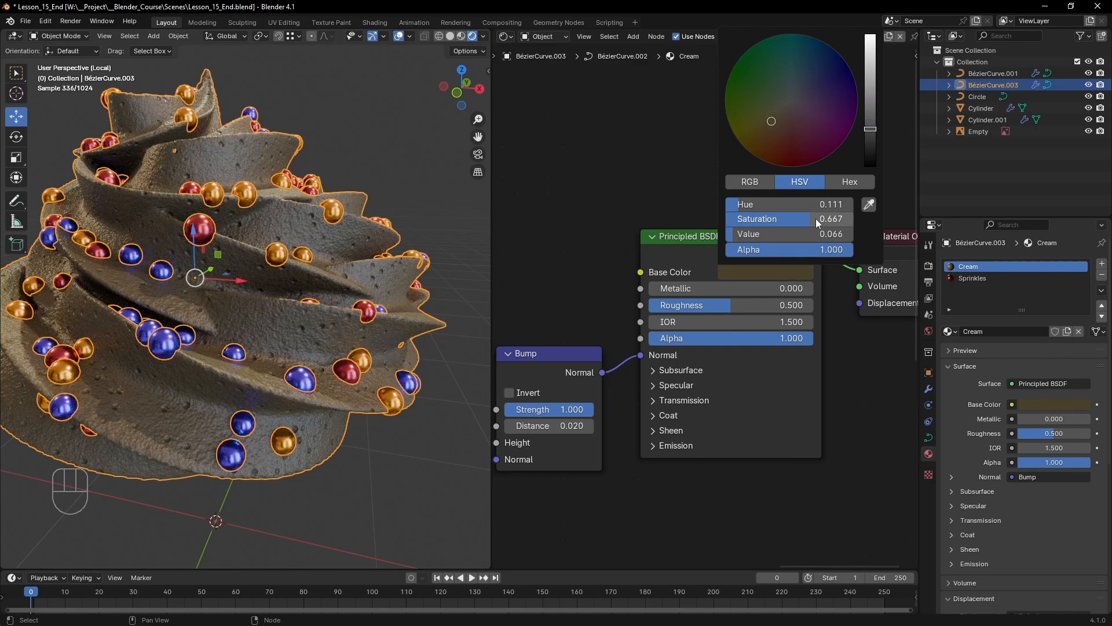
drag(817, 223, 819, 220)
- Set the cream's Subsurface Weight to 1.000 and Scale to 0.23 m, and make the RGB node feeding the Radius orange
click(678, 371)
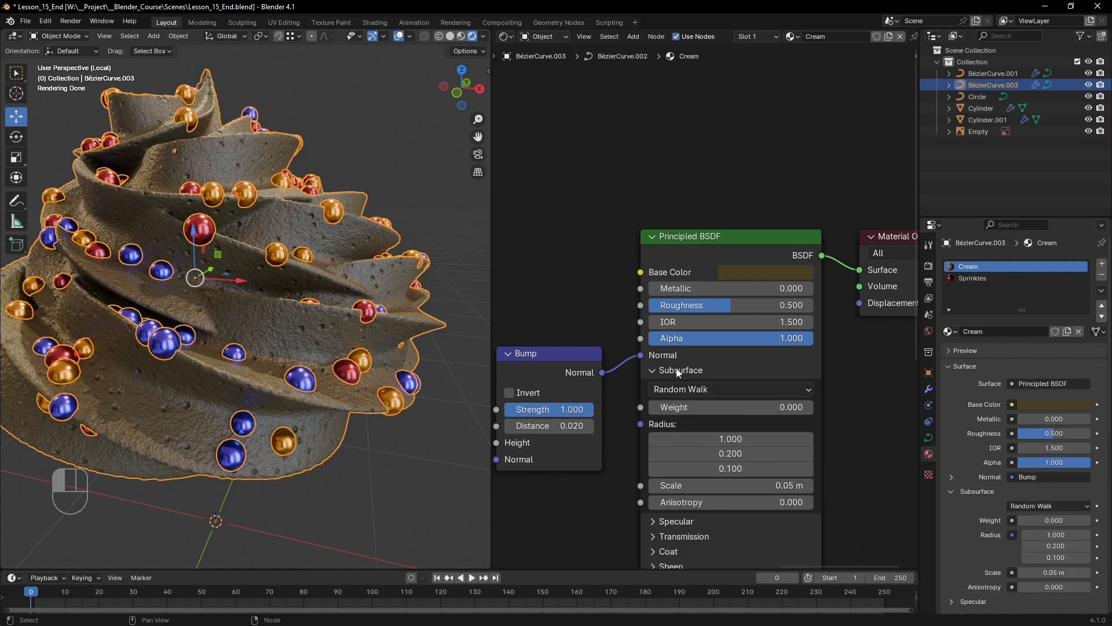
scroll(682, 374, down, 2)
middle_drag(720, 367, 736, 304)
scroll(734, 306, up, 1)
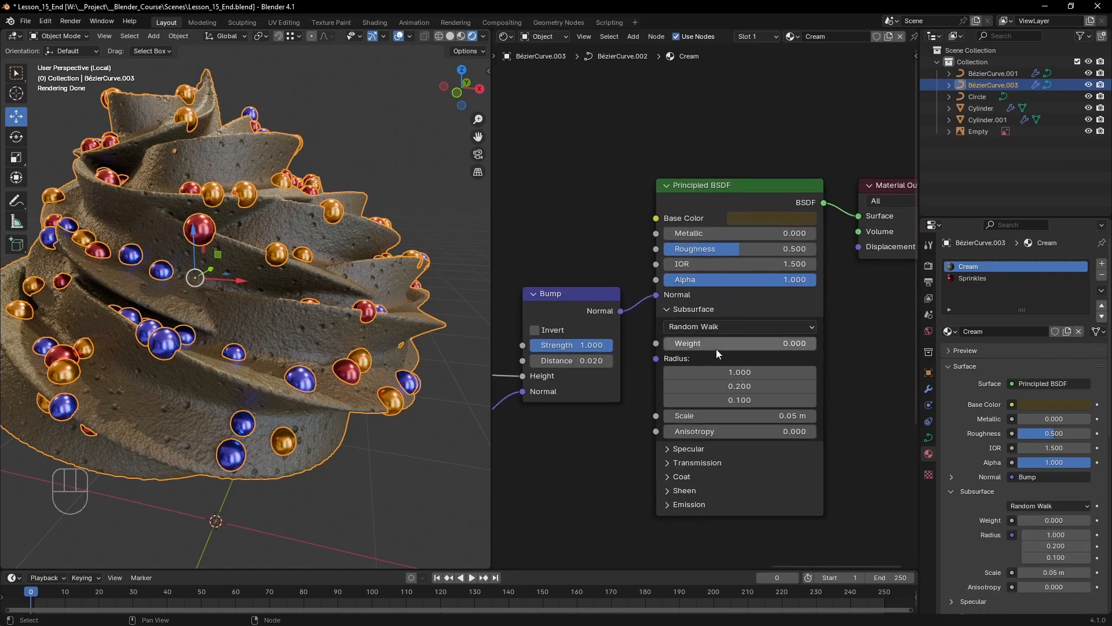
drag(684, 344, 837, 345)
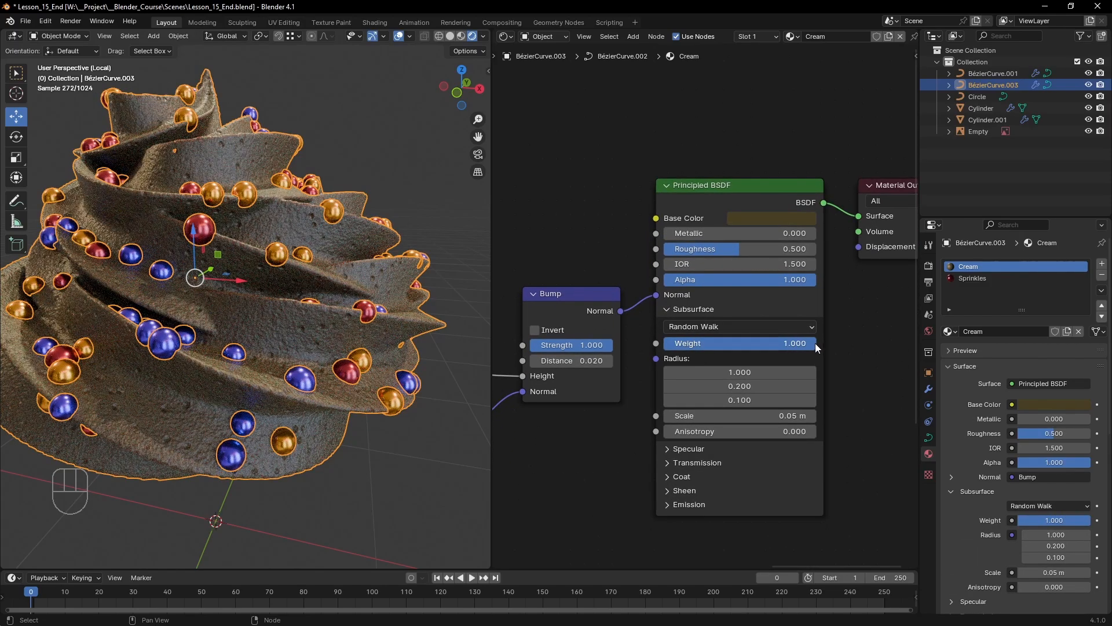
shift+drag(747, 415, 776, 416)
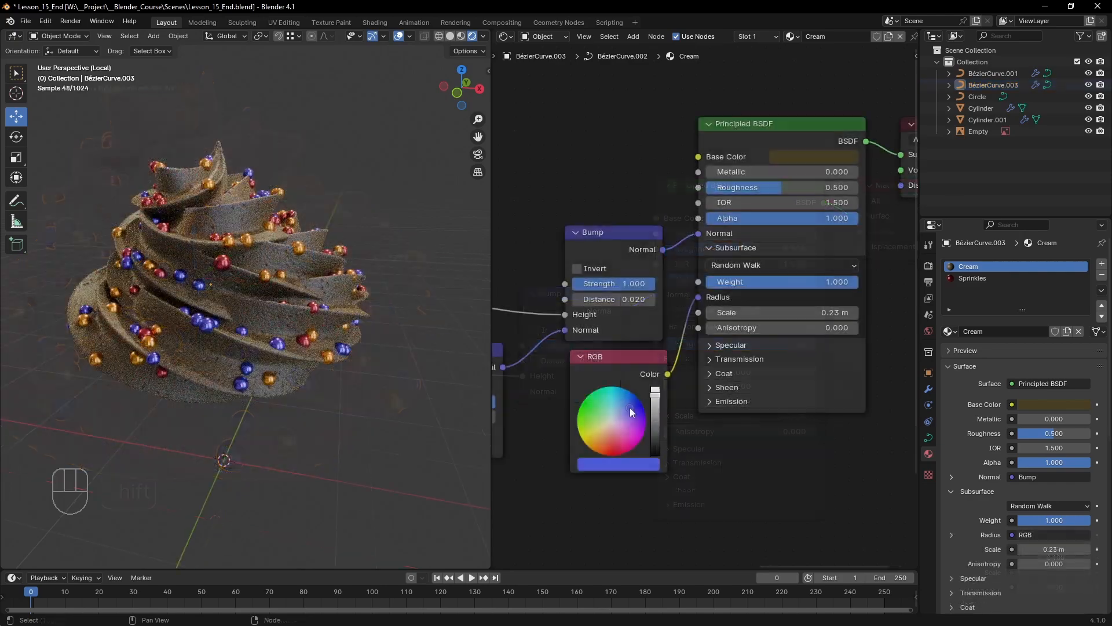
drag(631, 408, 594, 445)
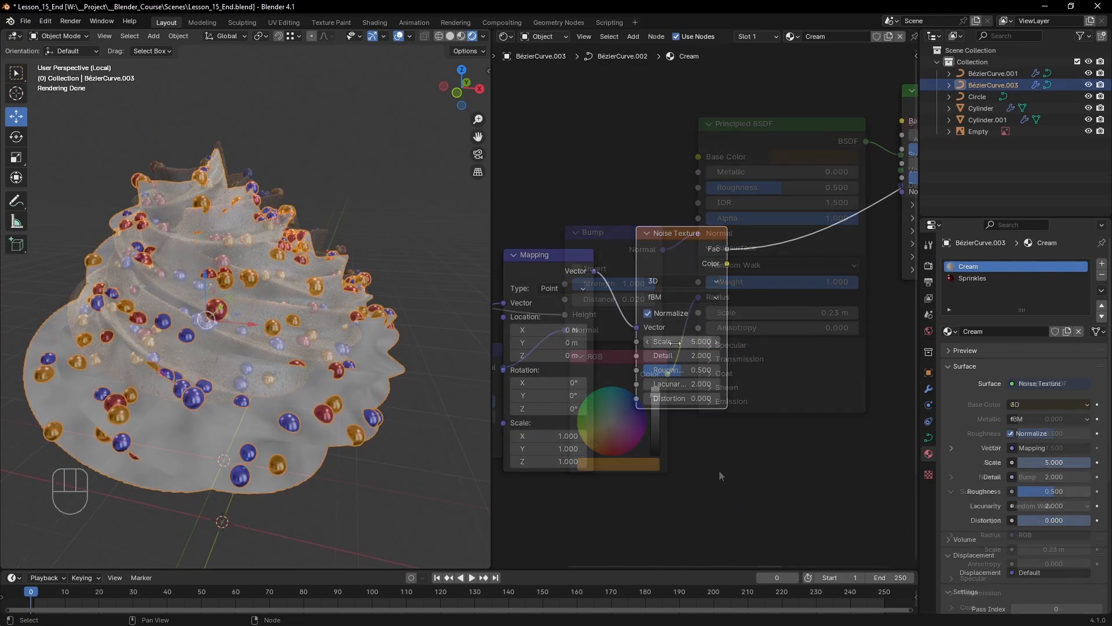
- Increase the Scale of the Noise Texture connected to the Mapping node
drag(681, 342, 718, 341)
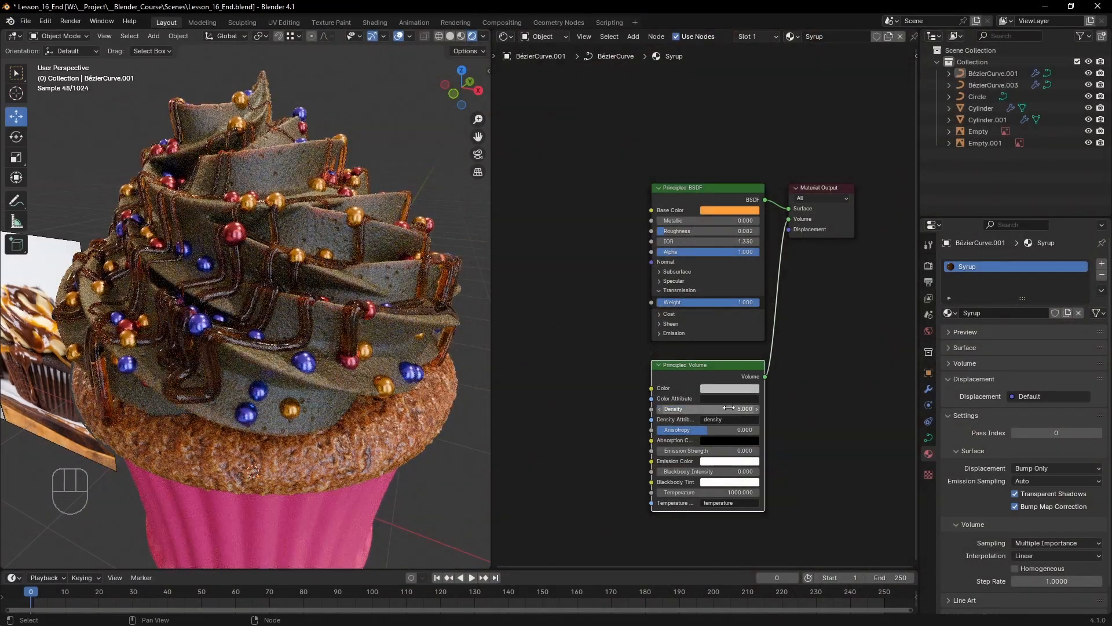
- Set the Density of the Syrup material's Principled Volume node to 8
text(8)
key(Return)
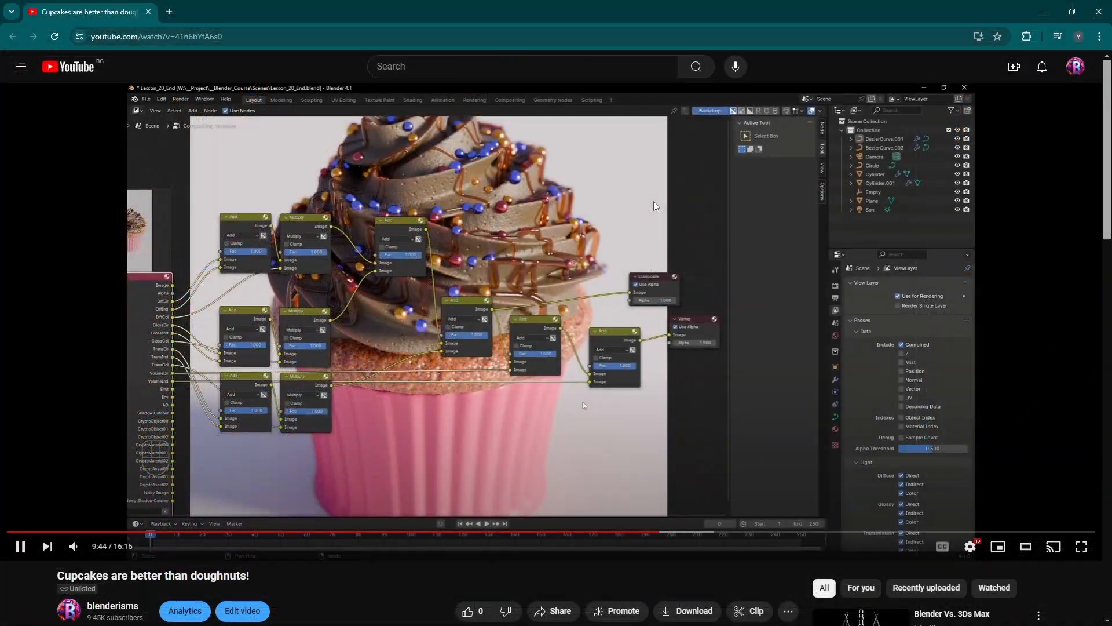
- Expand the YouTube video's description and open its Project Files link
scroll(1097, 164, down, 5)
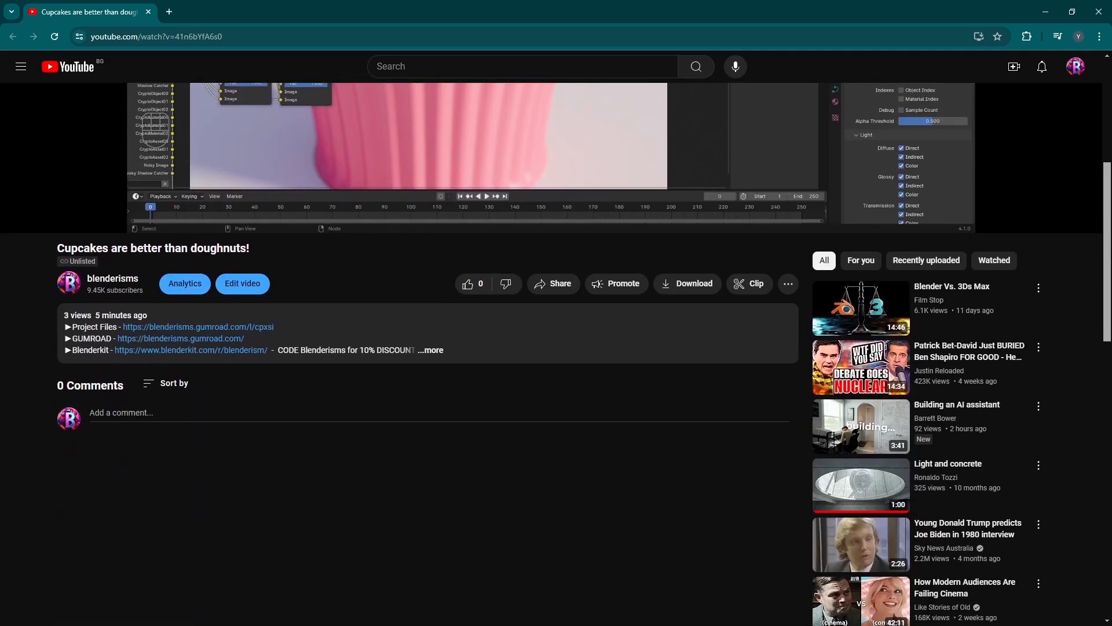
click(435, 350)
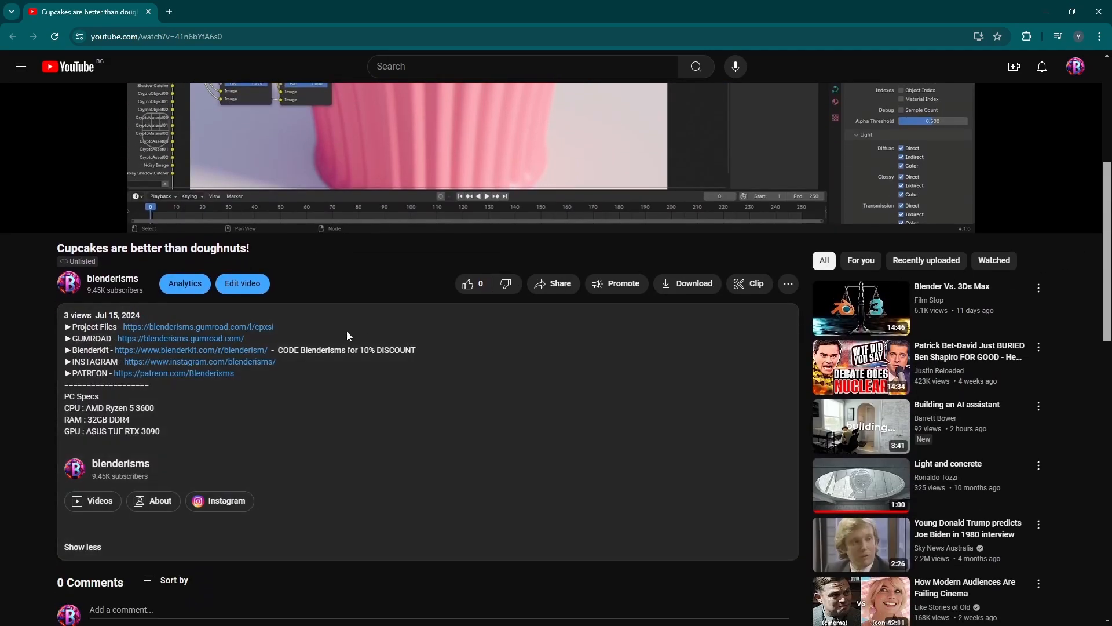
click(263, 328)
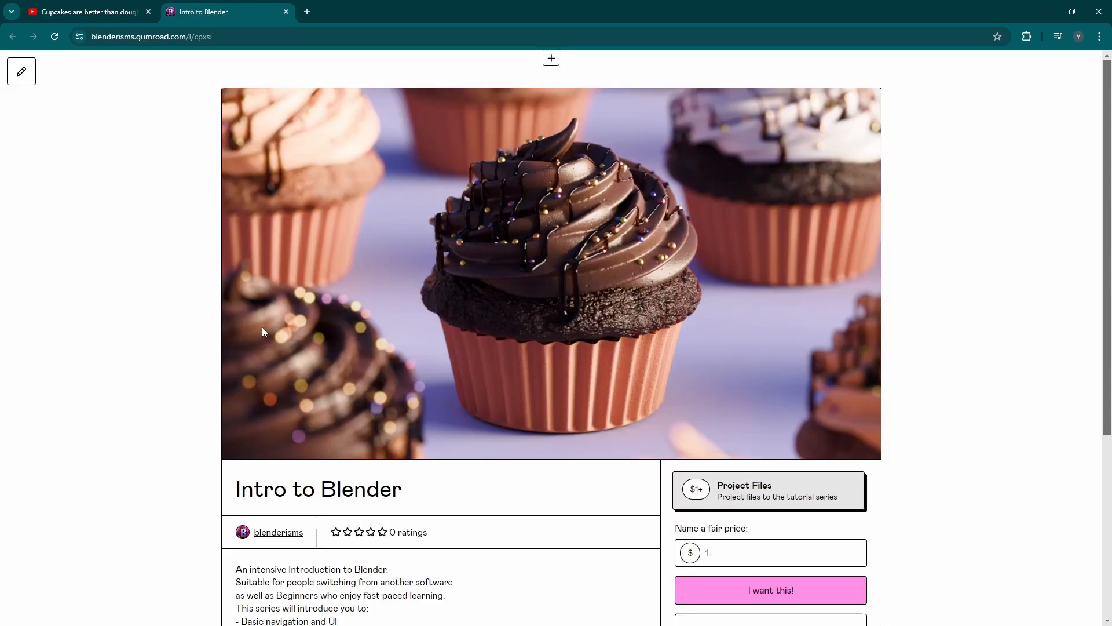
- Enter a price of 9999 for the Intro to Blender Project Files, proceed to checkout, and close the checkout page
click(735, 552)
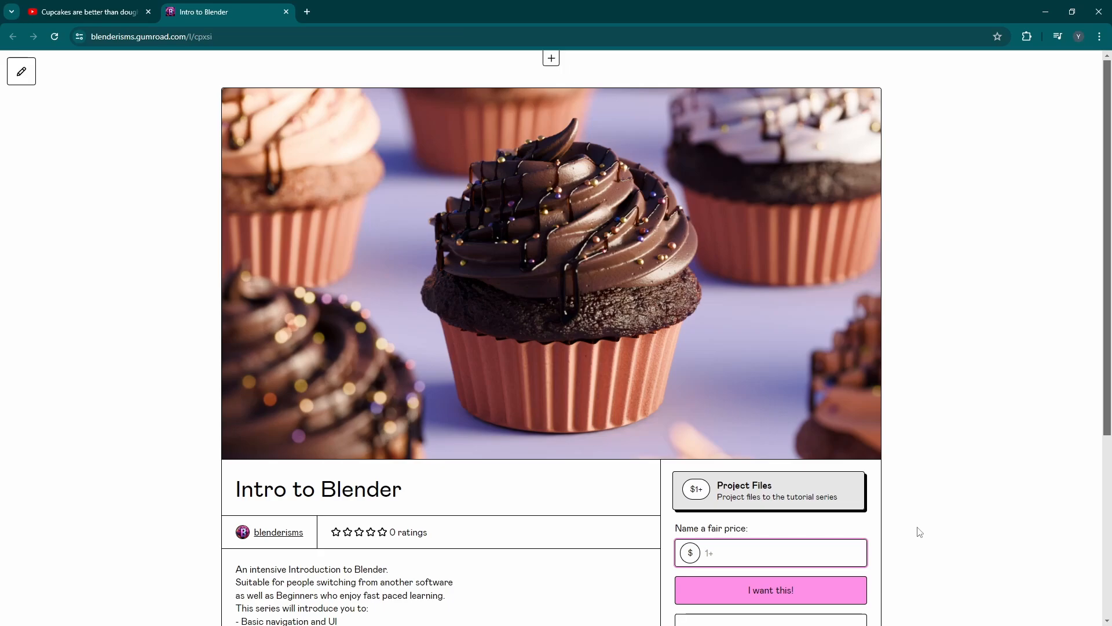
text(9999)
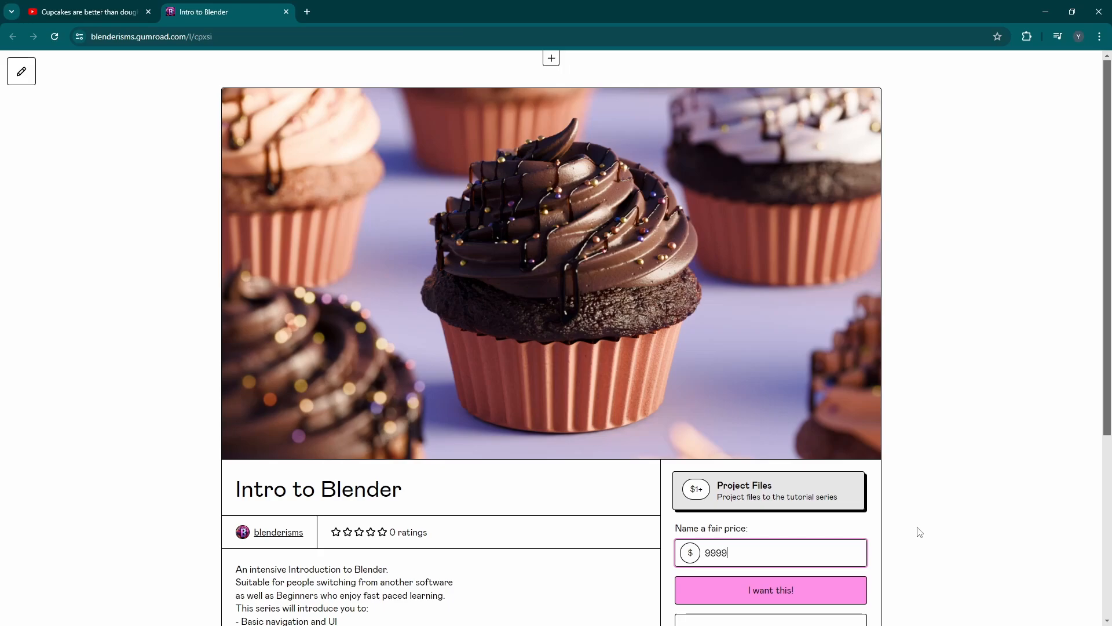
click(783, 595)
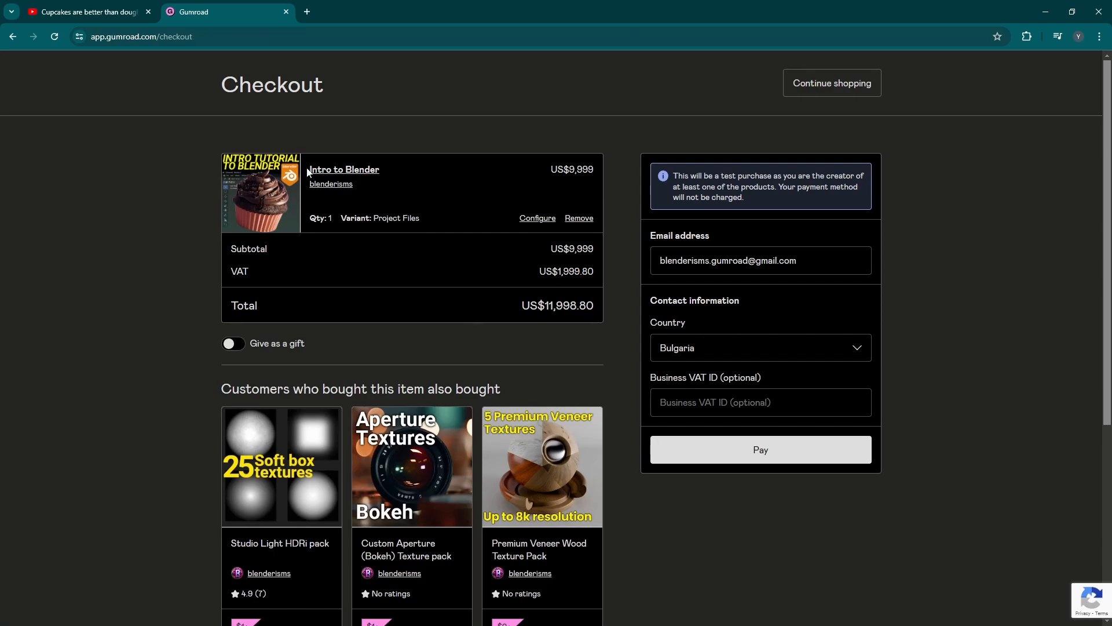
click(286, 11)
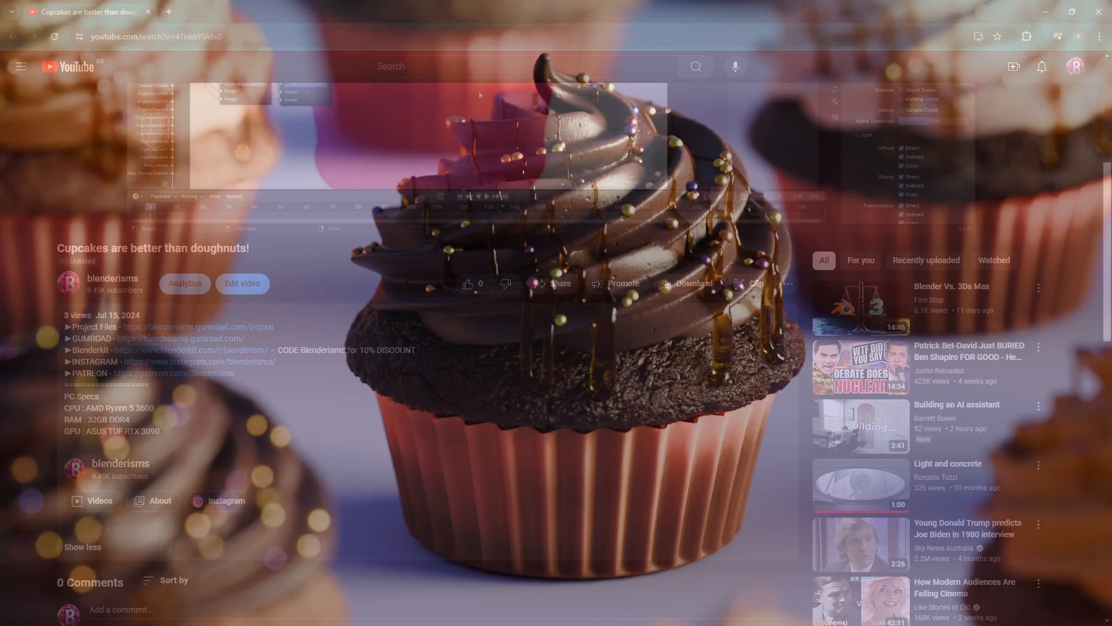